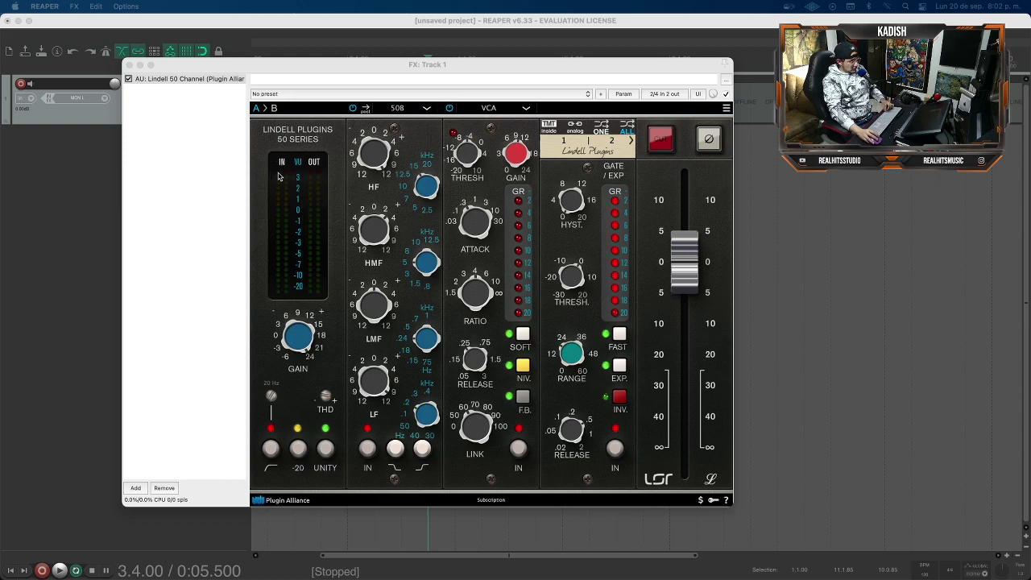
Reposition the Track 1 FX window, audition the track, and switch off the channel strip's EQ and compressor sections
drag(397, 66, 435, 86)
key(space)
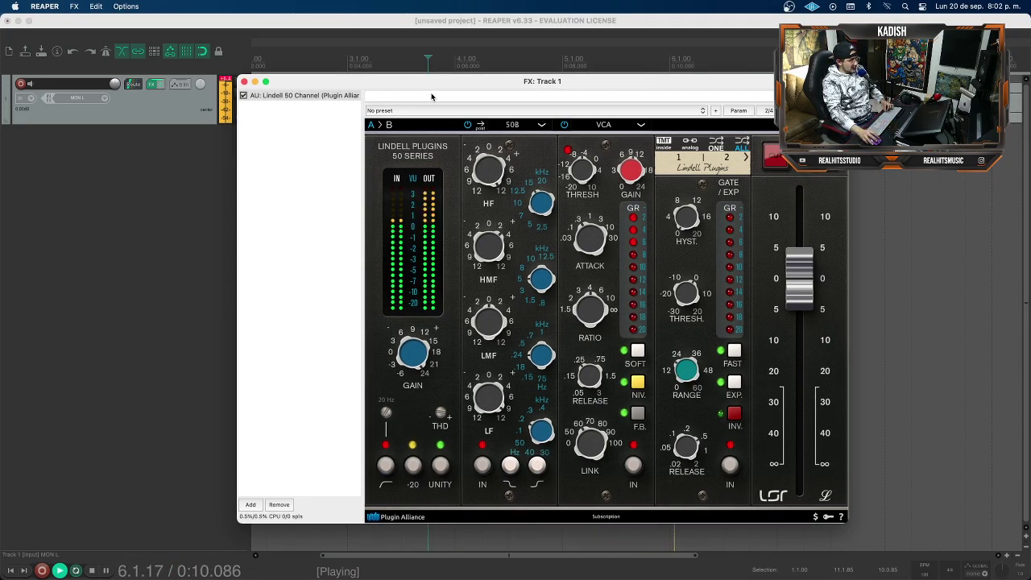
drag(446, 87, 381, 89)
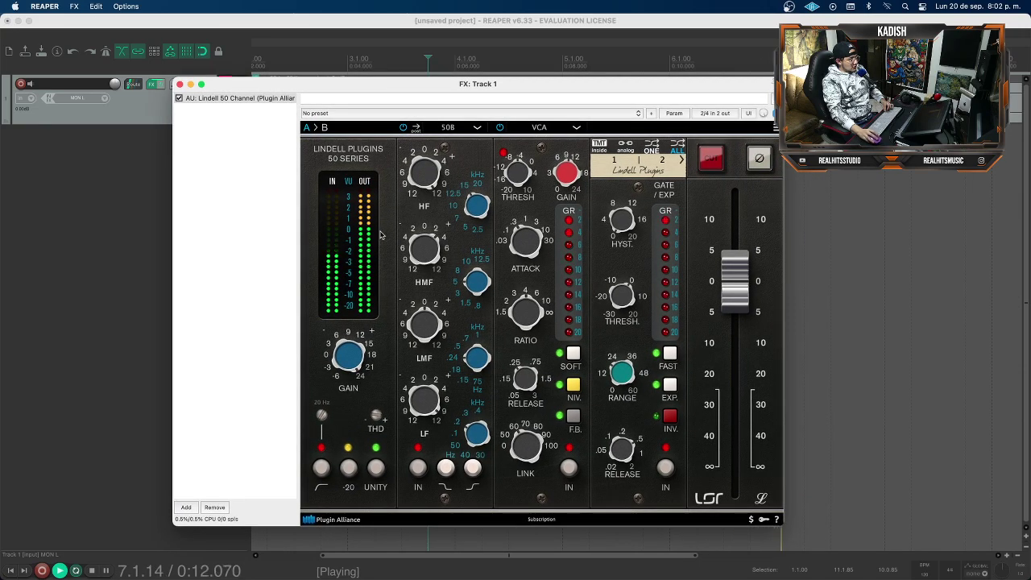
key(space)
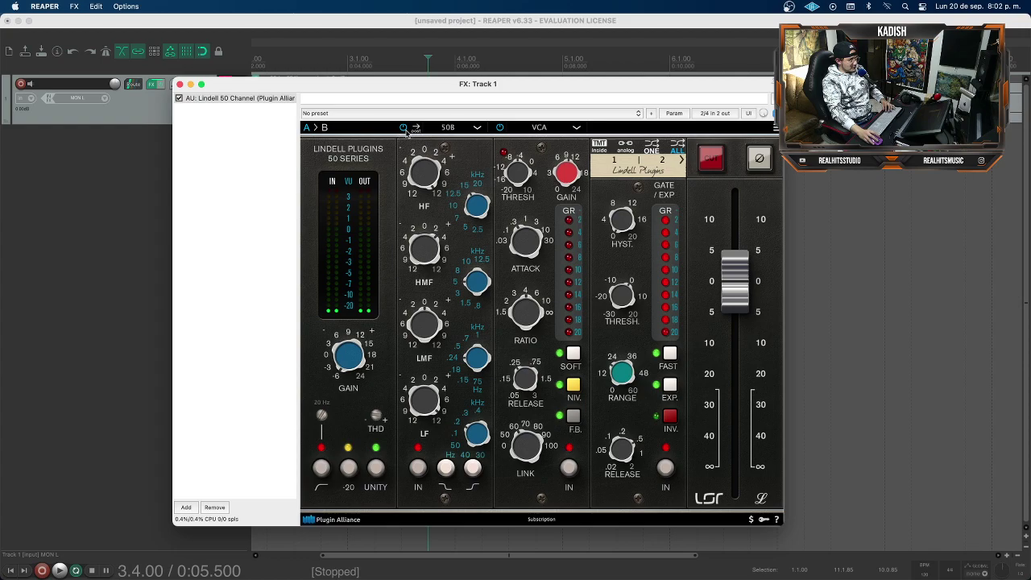
key(space)
key(space)
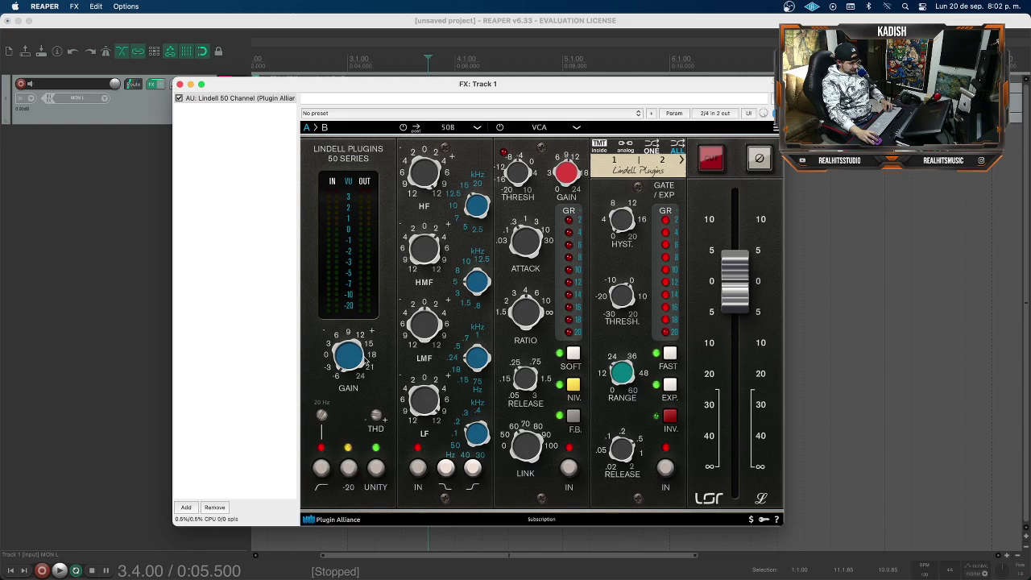
Adjust the preamp gain with a short playback check, and turn off the UNITY and -20 switches
drag(355, 367, 342, 343)
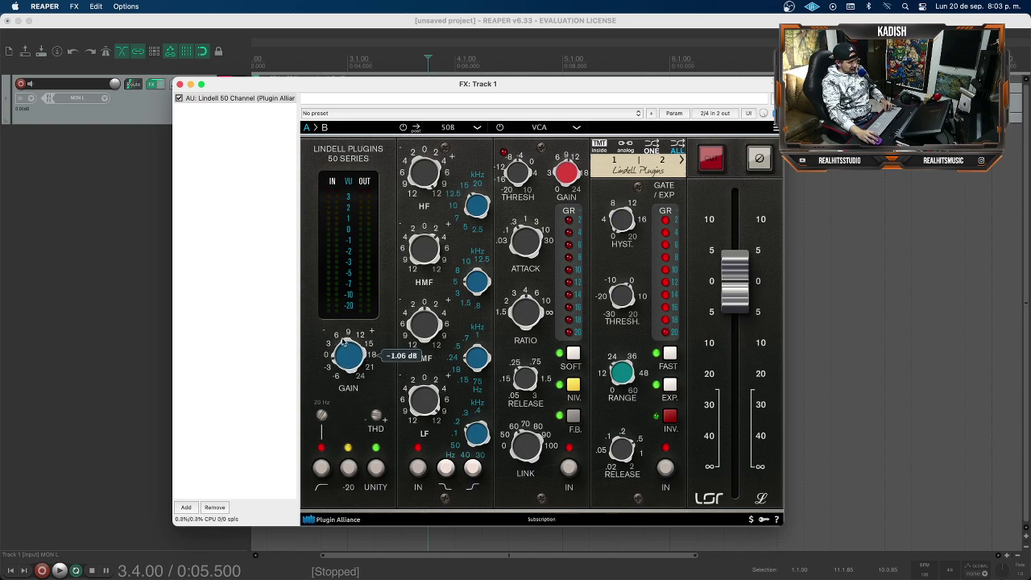
key(space)
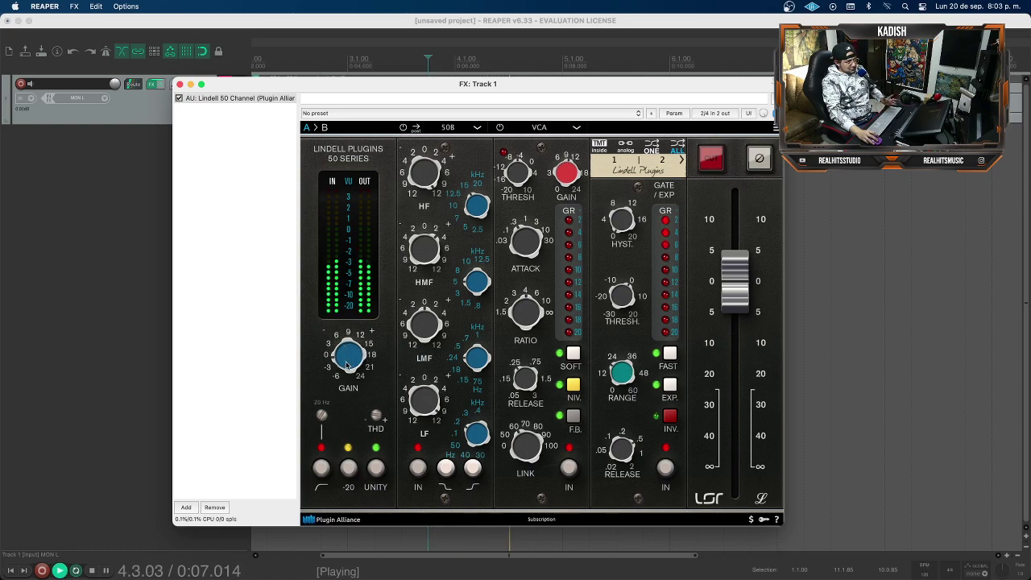
key(space)
drag(347, 365, 352, 330)
click(374, 471)
click(350, 471)
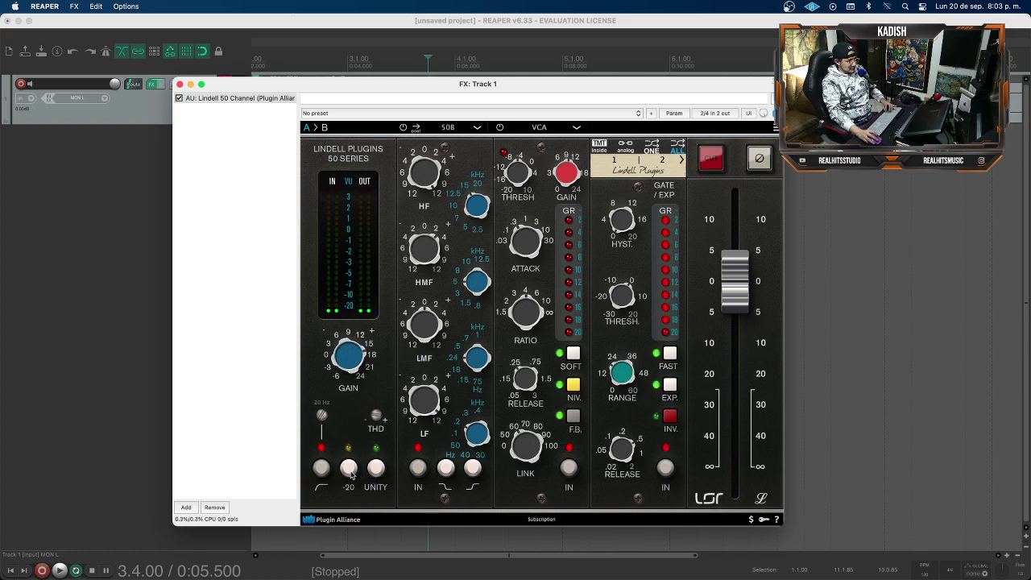
Play the track at different preamp gain settings, including about 12.8 dB, to compare the IN and OUT meters
key(space)
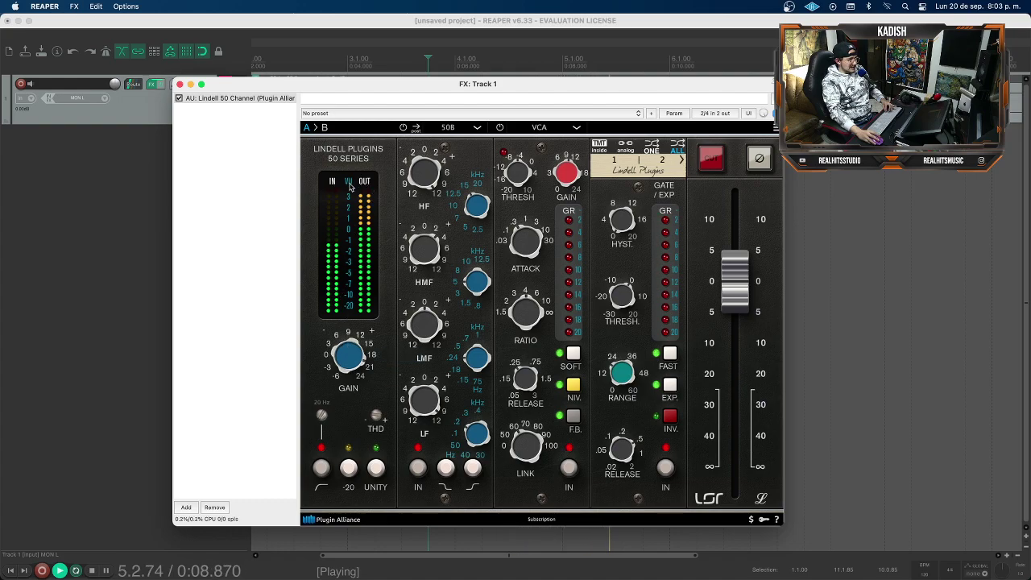
key(space)
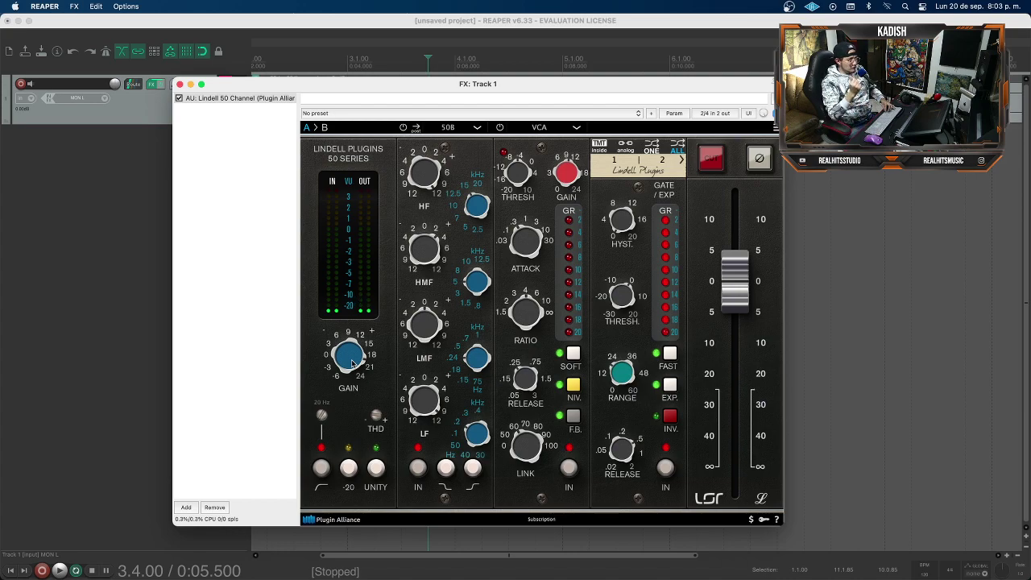
key(space)
mouse_move(350, 374)
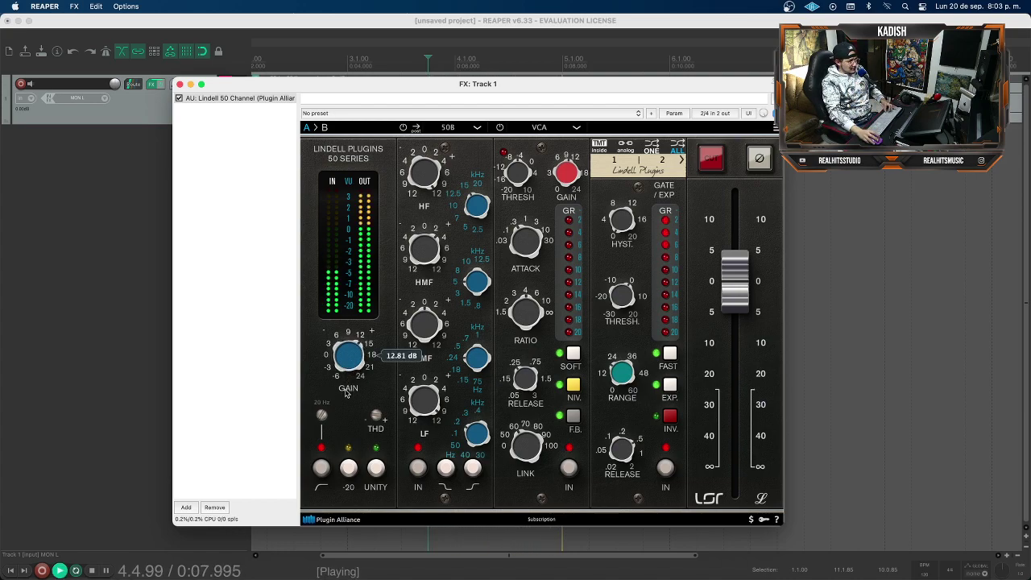
key(space)
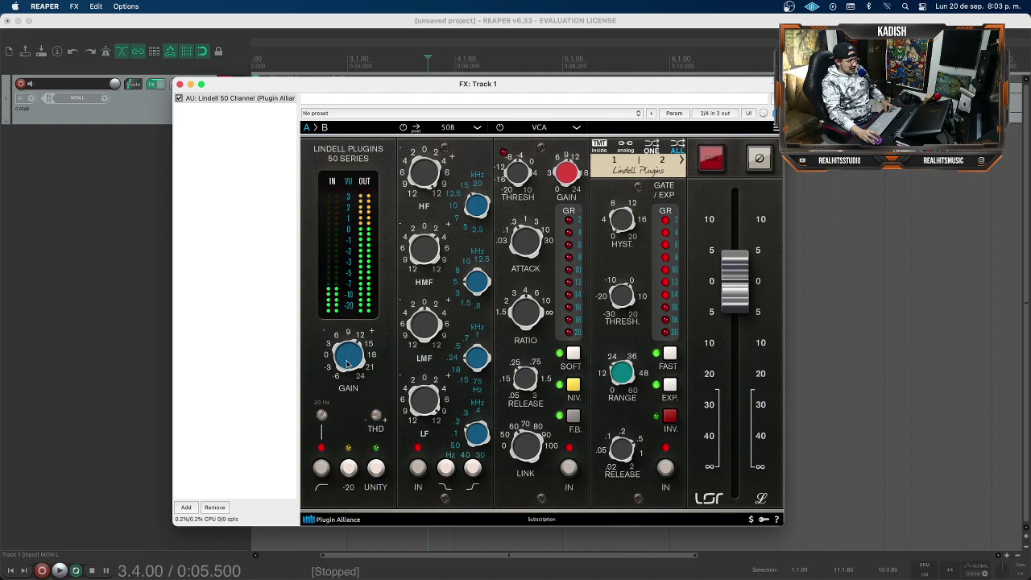
key(space)
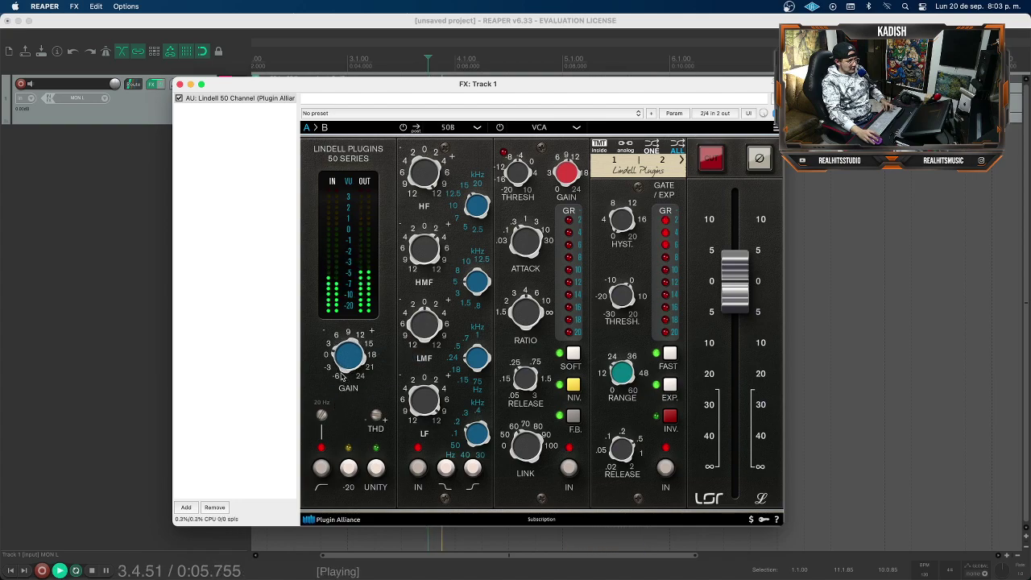
key(space)
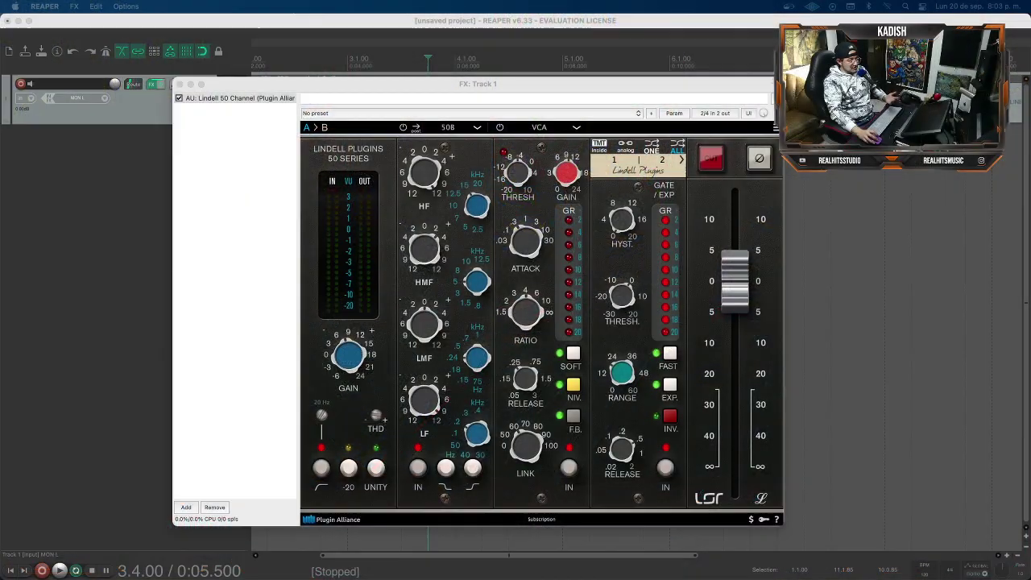
Toggle the preamp's high-pass filter, raise its frequency to 1000 Hz and play the track through it
click(302, 346)
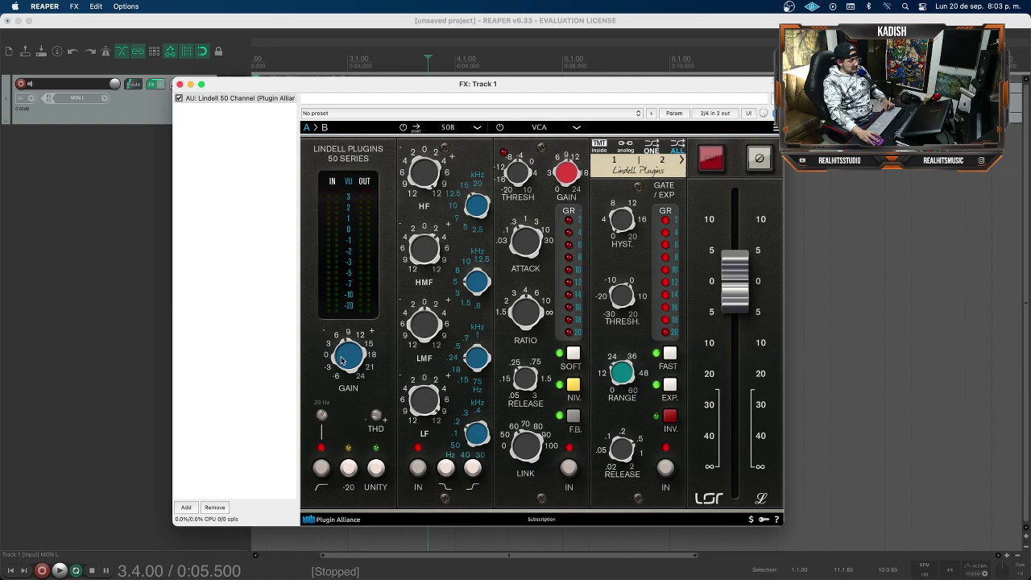
click(320, 468)
click(320, 468)
drag(323, 416, 322, 373)
drag(323, 414, 318, 219)
key(space)
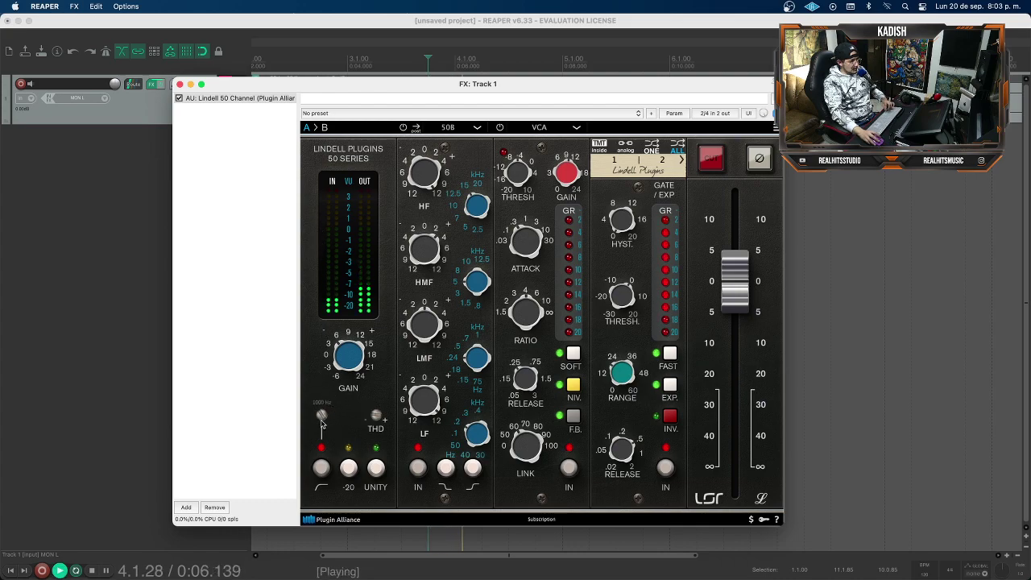
Lower the high-pass filter's frequency to about 33 Hz and audition the track while toggling the filter
drag(321, 415, 304, 547)
key(space)
key(space)
key(space)
click(322, 472)
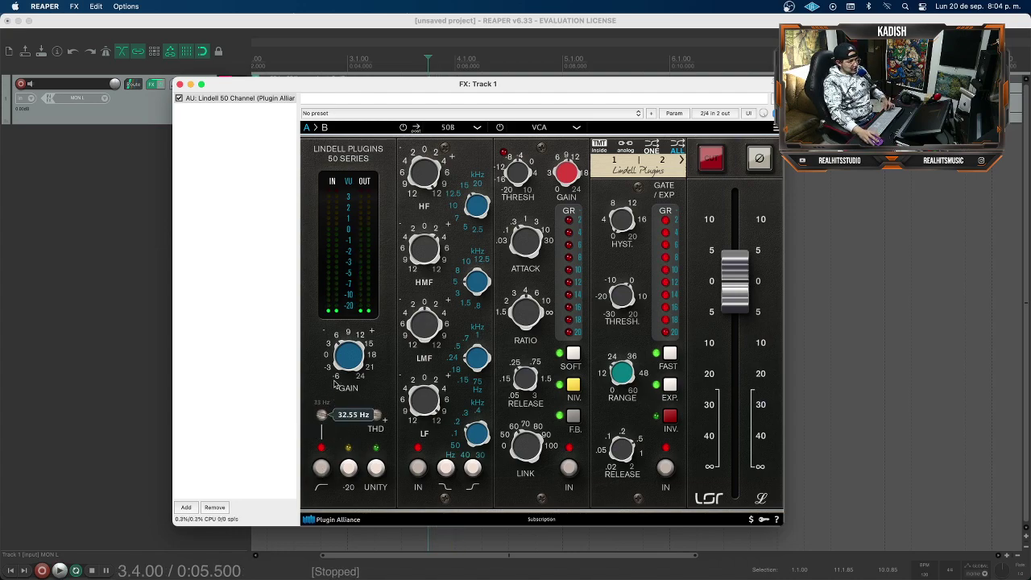
drag(335, 370, 336, 368)
key(space)
Set the high-pass filter frequency to 20 Hz, switch the filter off and stop playback
drag(322, 414, 322, 453)
click(321, 468)
key(space)
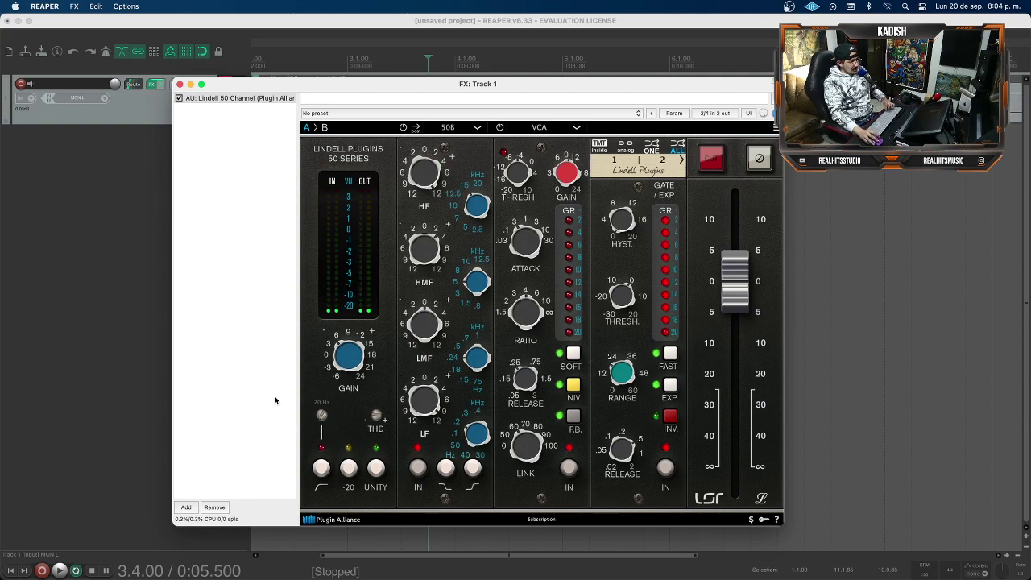
Try the -20 pad on the preamp during playback and switch it back off
click(348, 473)
key(space)
key(space)
click(348, 471)
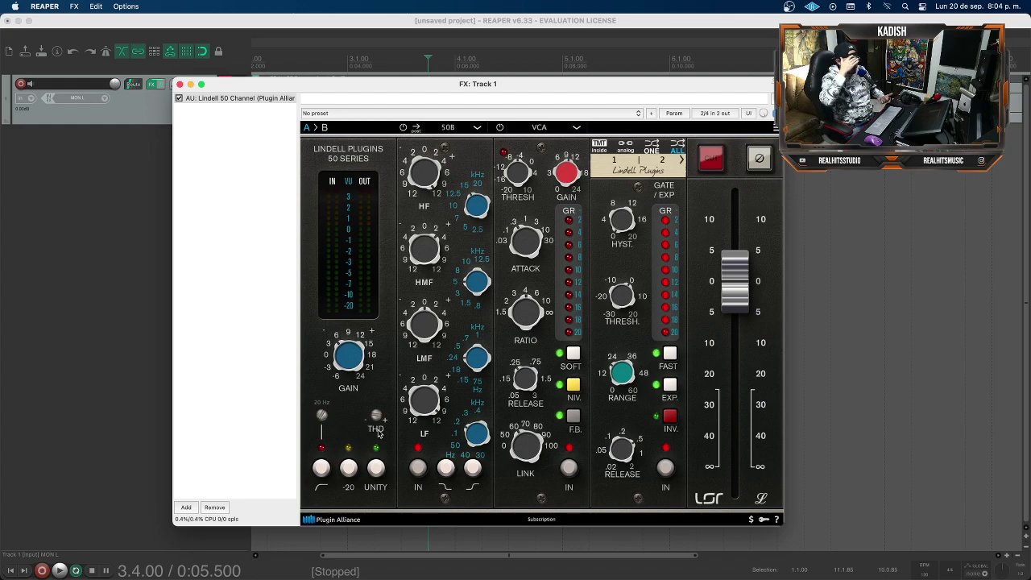
Try the THD control, switch on UNITY and play the track to compare the IN and OUT levels
drag(377, 419, 379, 393)
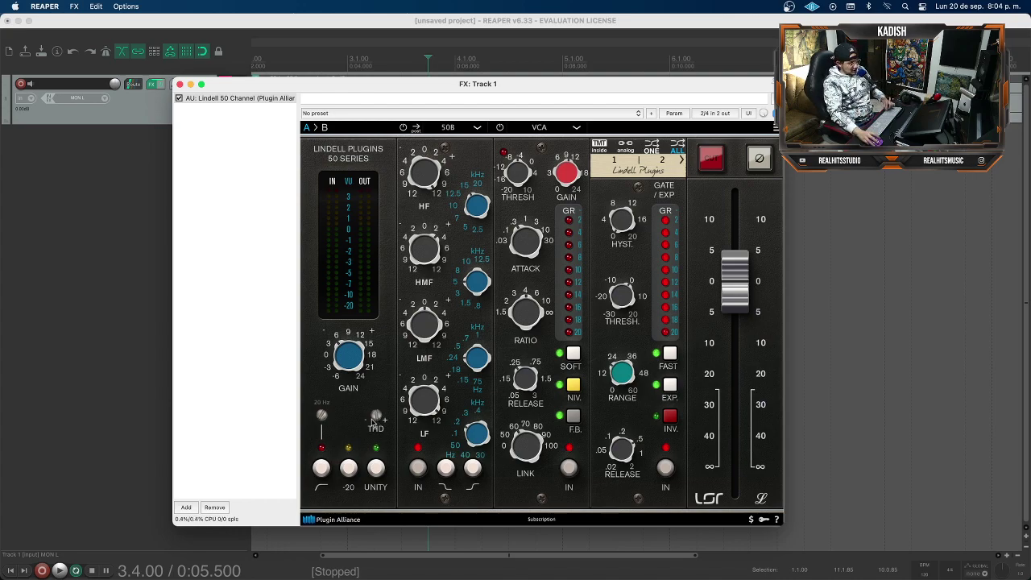
click(376, 469)
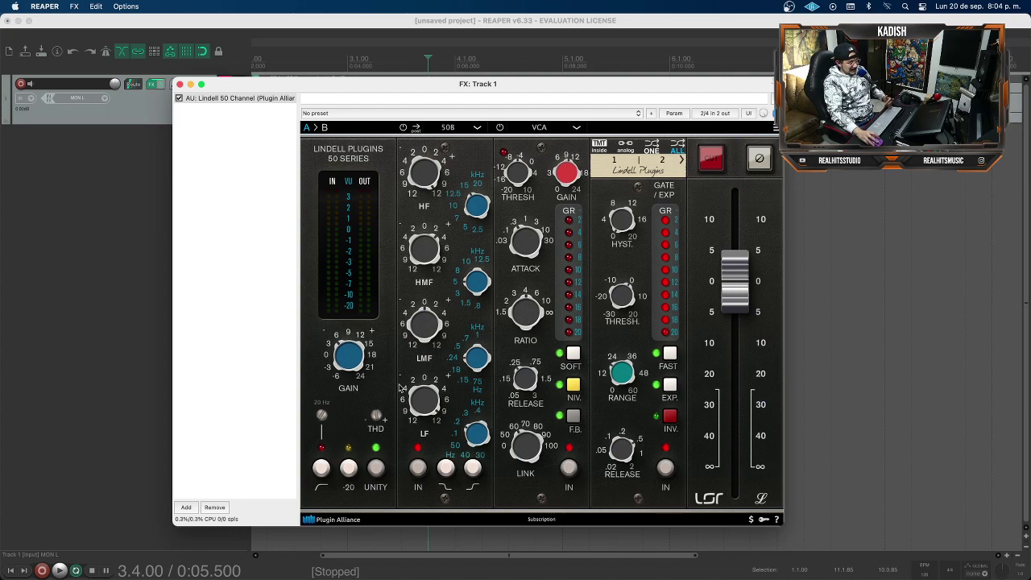
key(space)
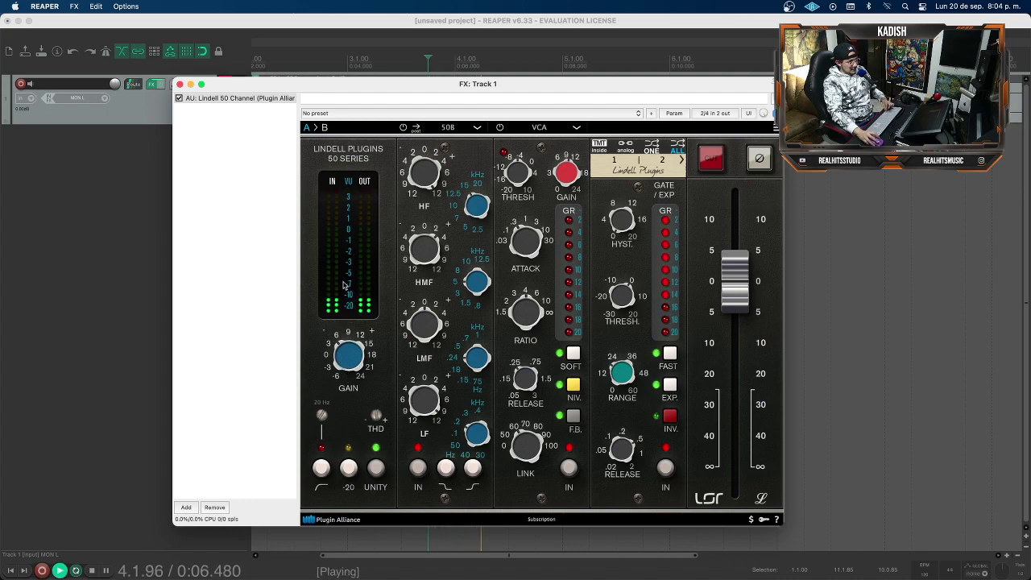
key(space)
key(space)
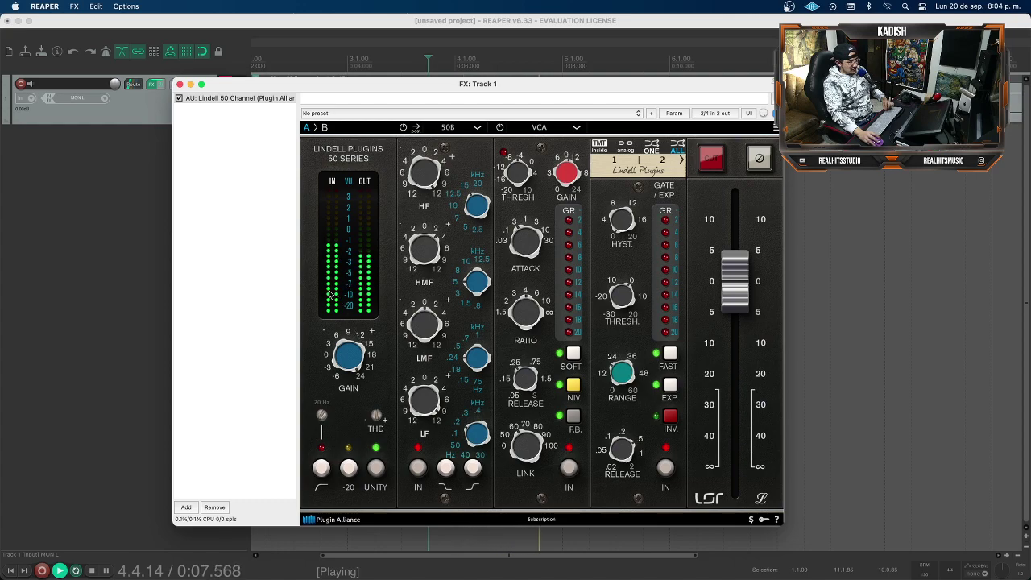
key(space)
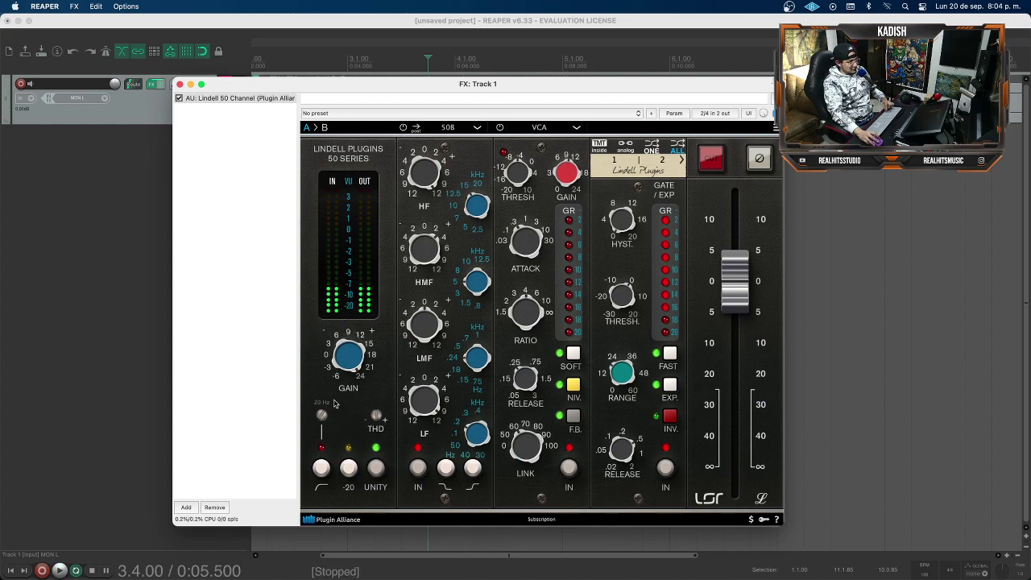
key(space)
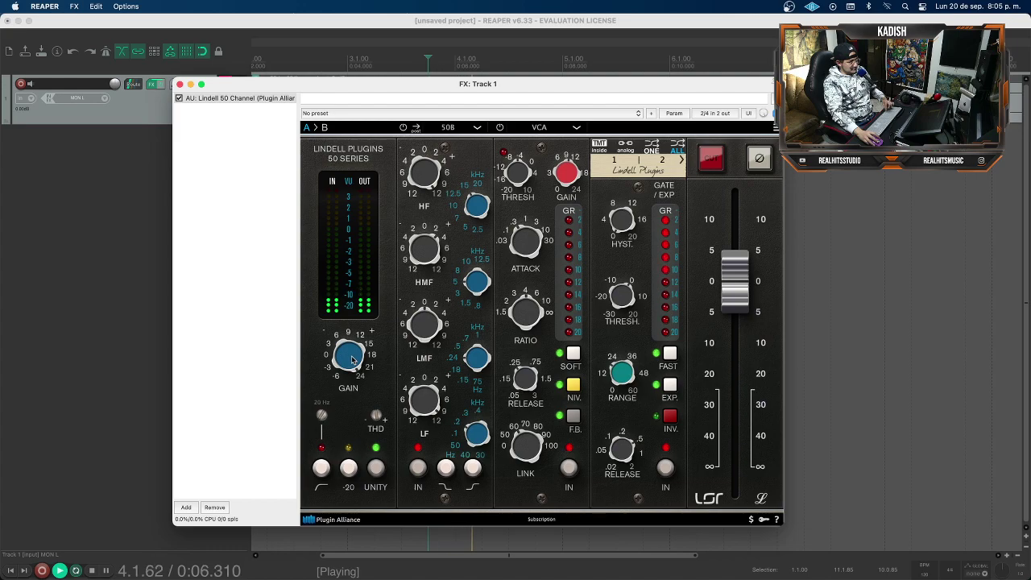
key(space)
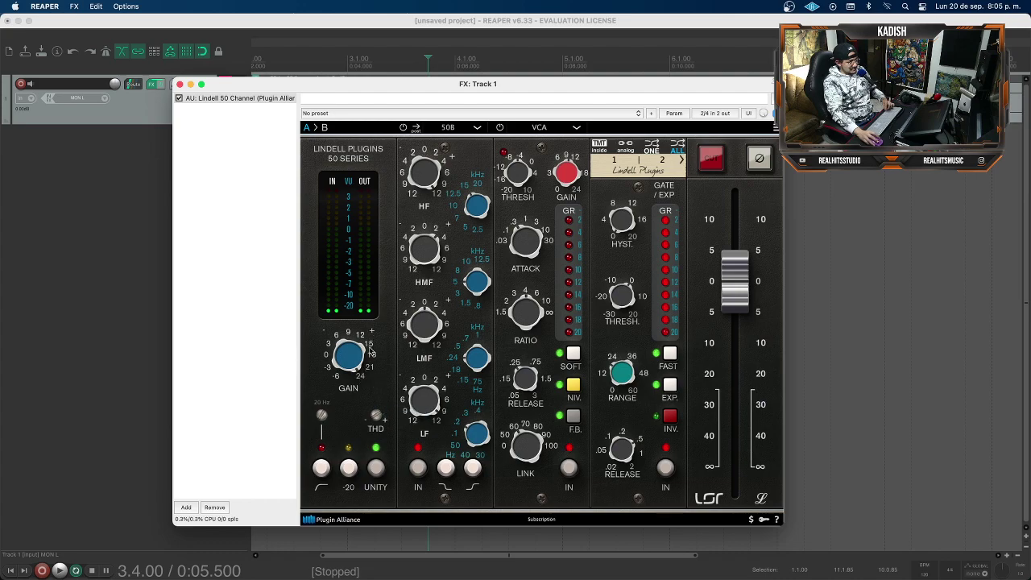
key(space)
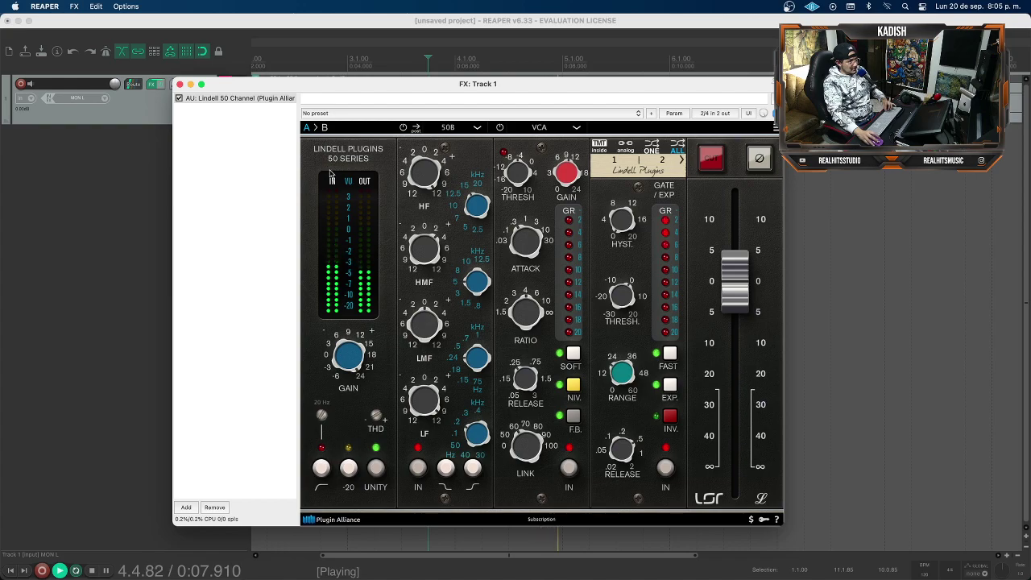
key(space)
Bypass and re-enable the Lindell 50 Channel plugin between playbacks to compare processed and unprocessed sound
click(178, 99)
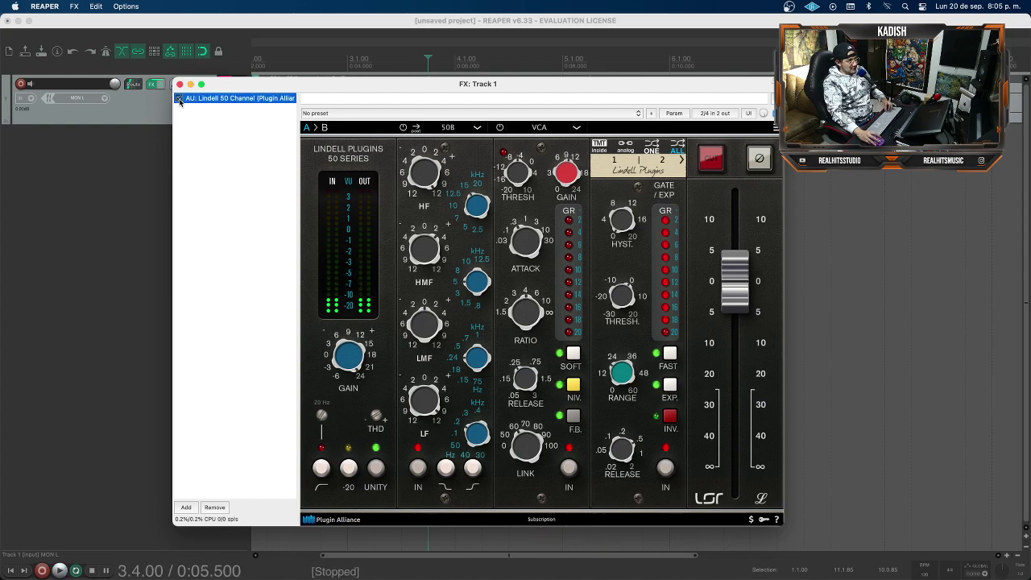
key(space)
key(space)
key(space)
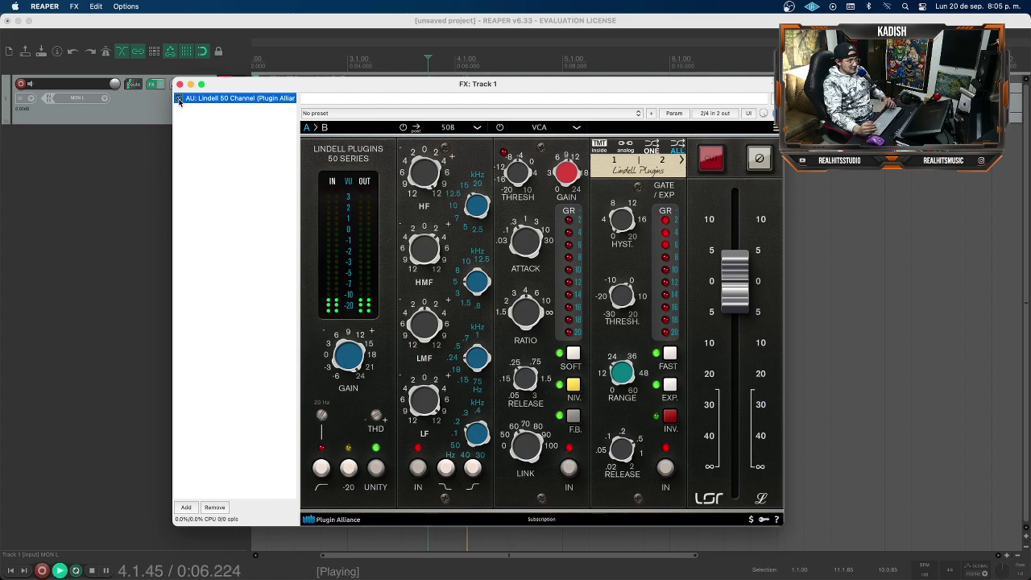
key(space)
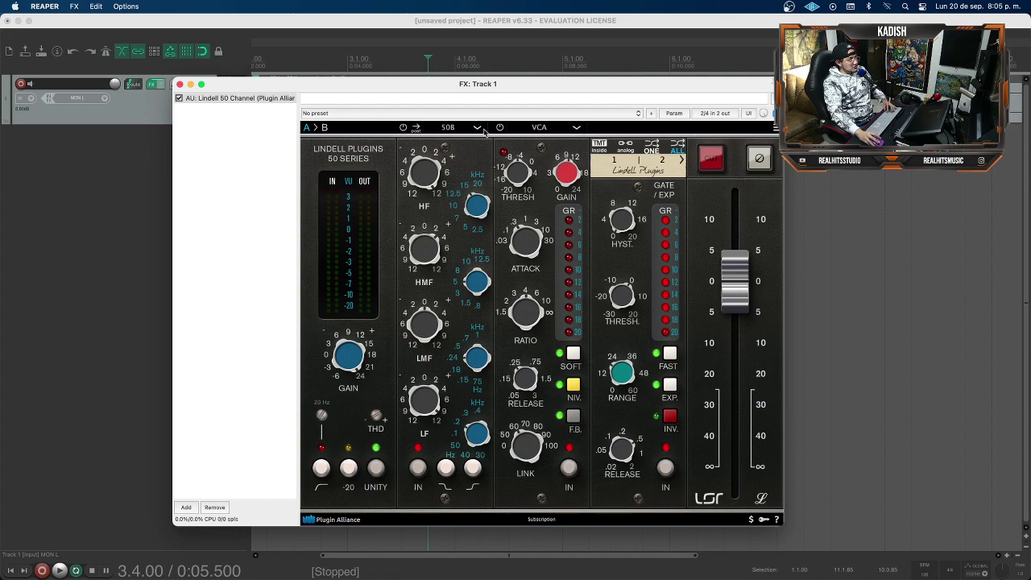
Preview the 50A, 50B and 60 EQ models and set the EQ section to 50A
click(477, 128)
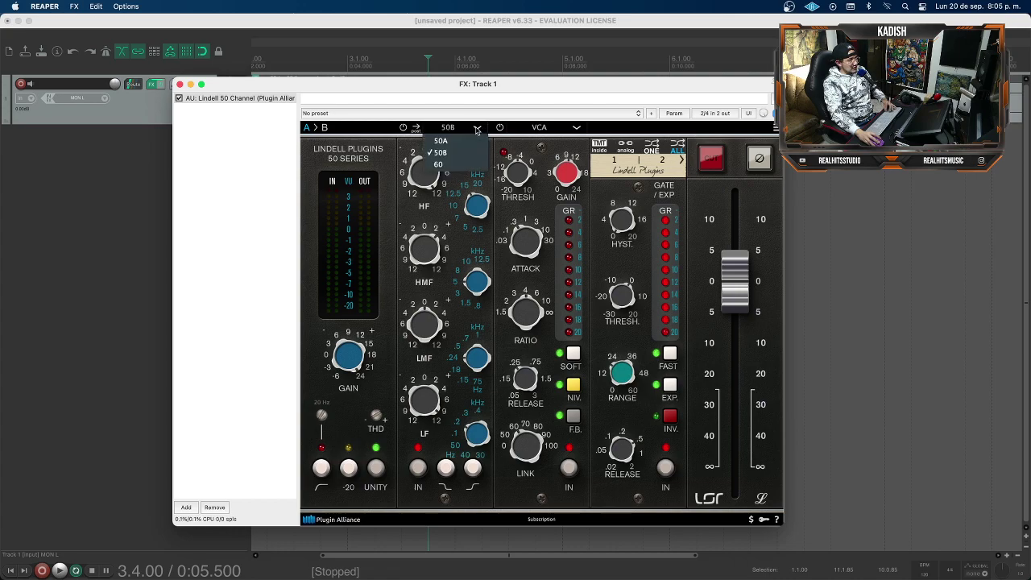
click(440, 141)
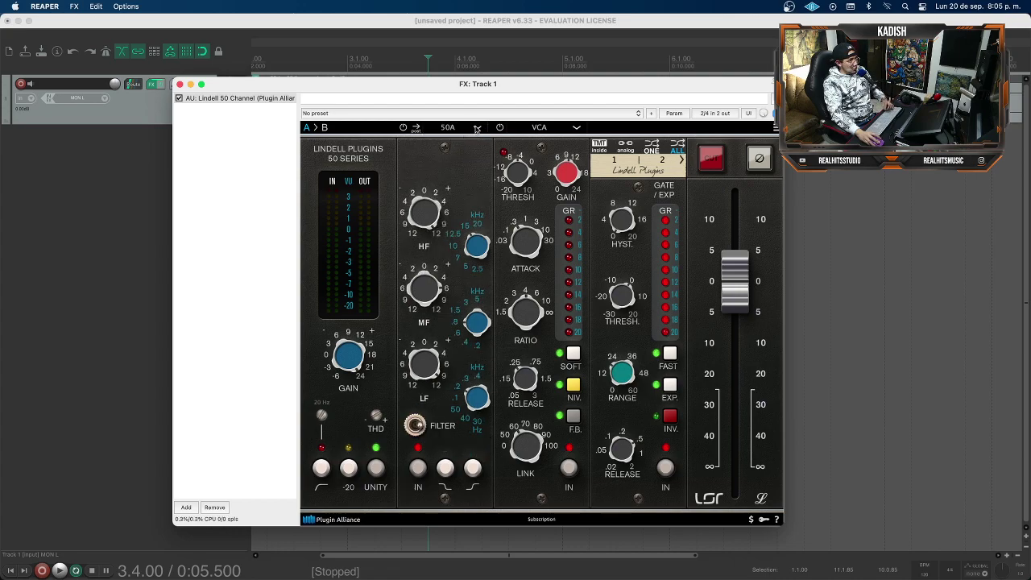
click(476, 128)
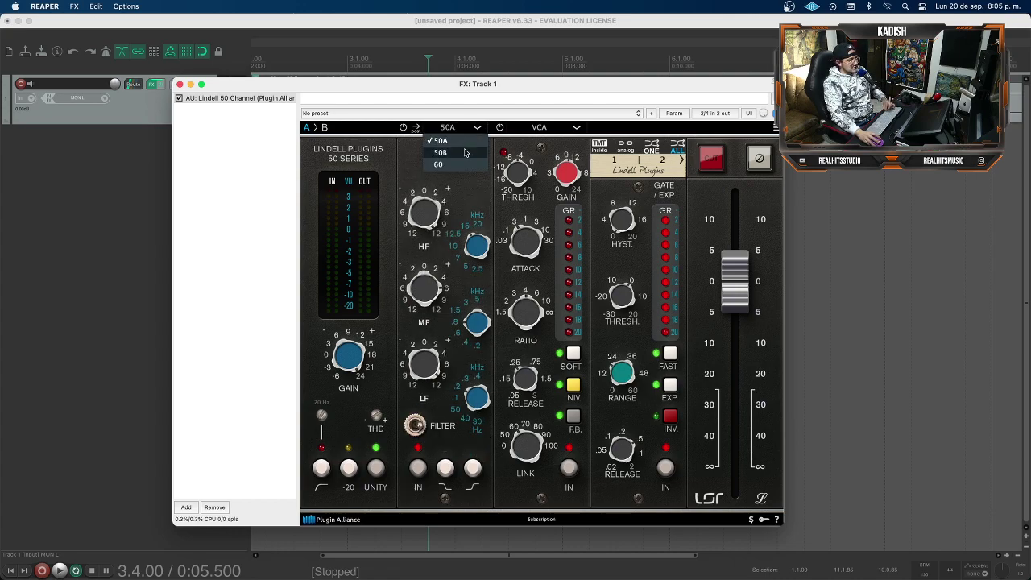
click(464, 153)
click(479, 129)
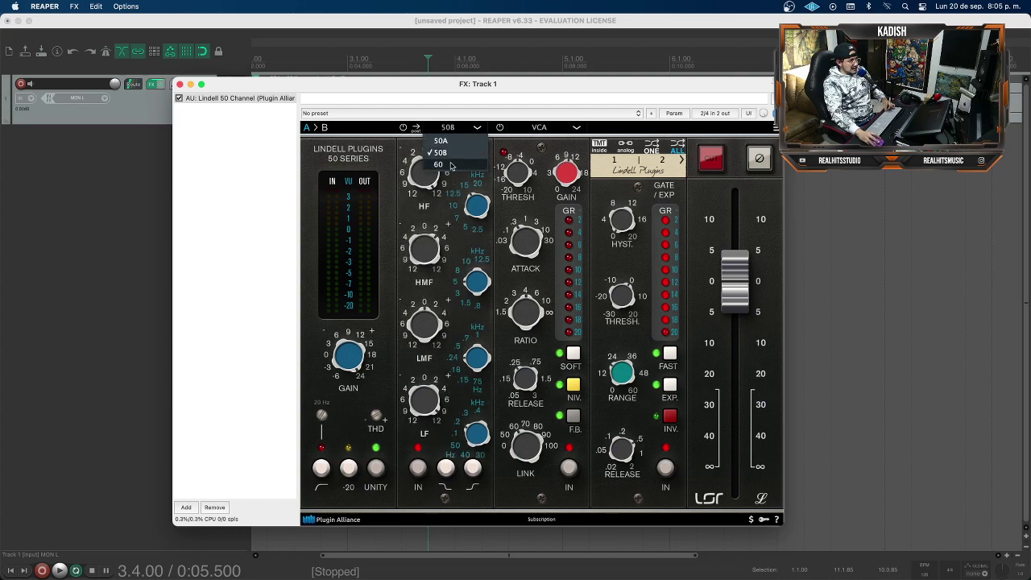
click(453, 166)
click(475, 129)
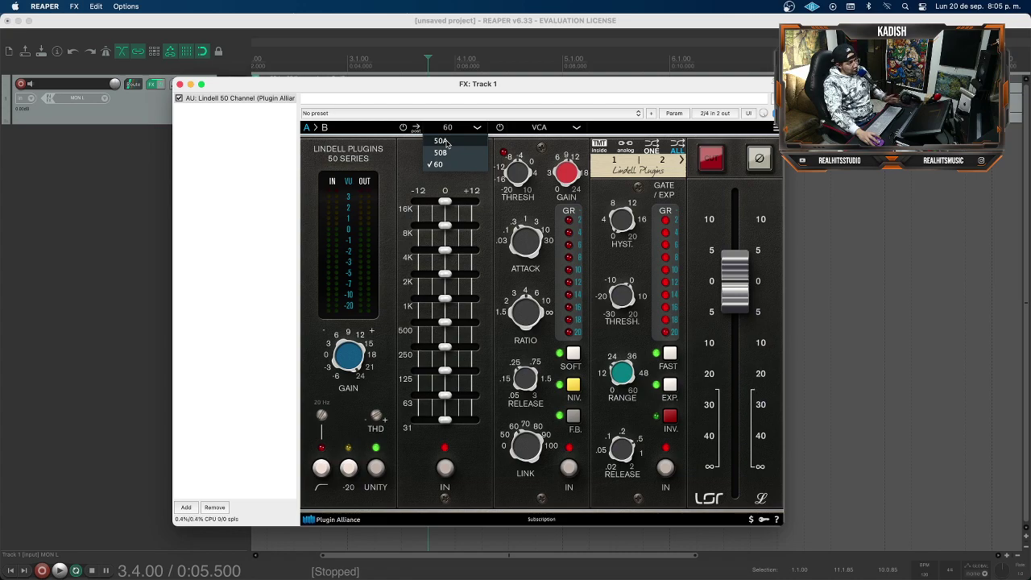
click(447, 141)
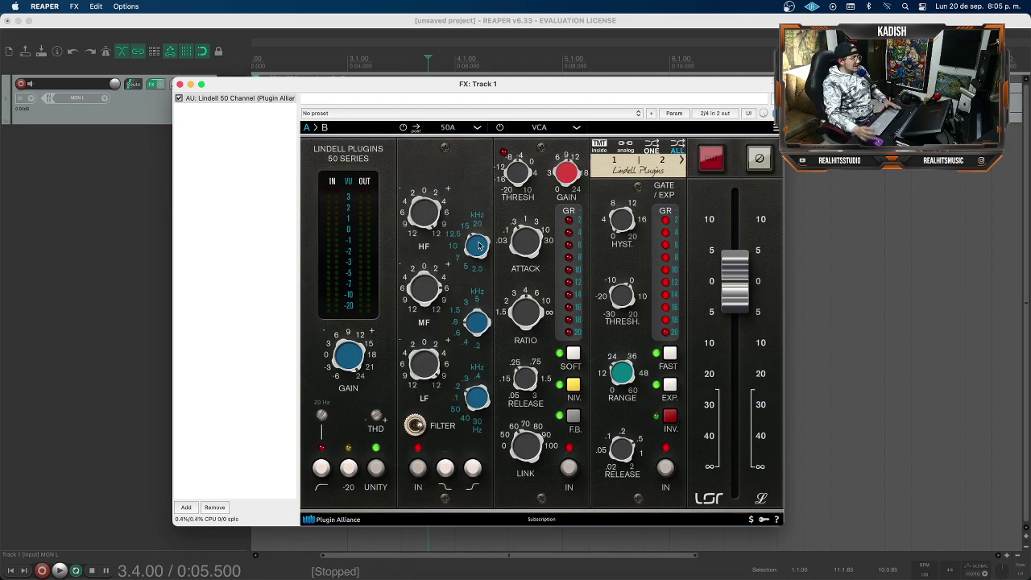
Try the HF gain on the 50A EQ and restart playback several times to audition the band
mouse_move(433, 217)
mouse_down()
mouse_move(427, 288)
mouse_move(422, 214)
mouse_up()
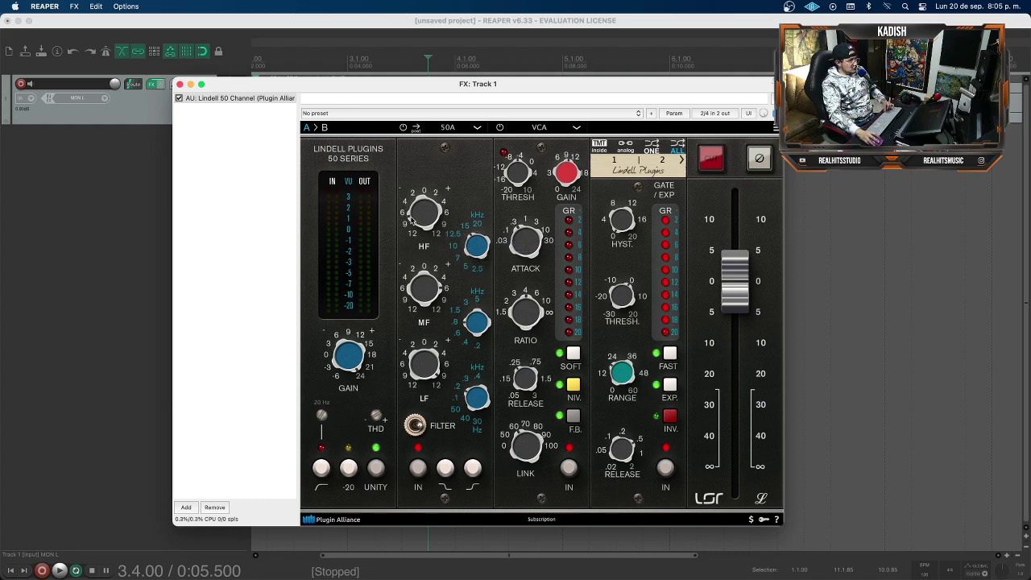
key(space)
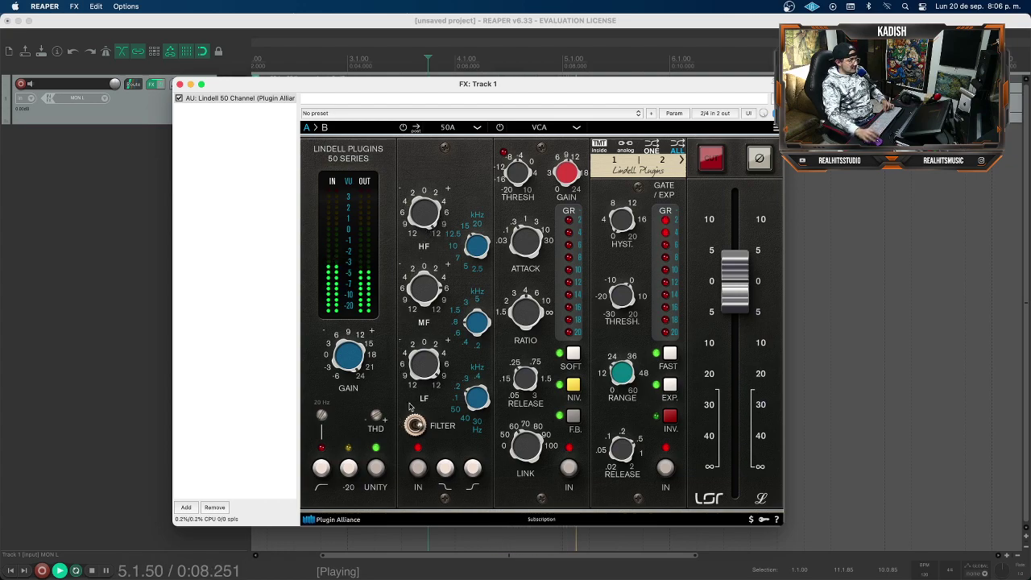
key(space)
key(space)
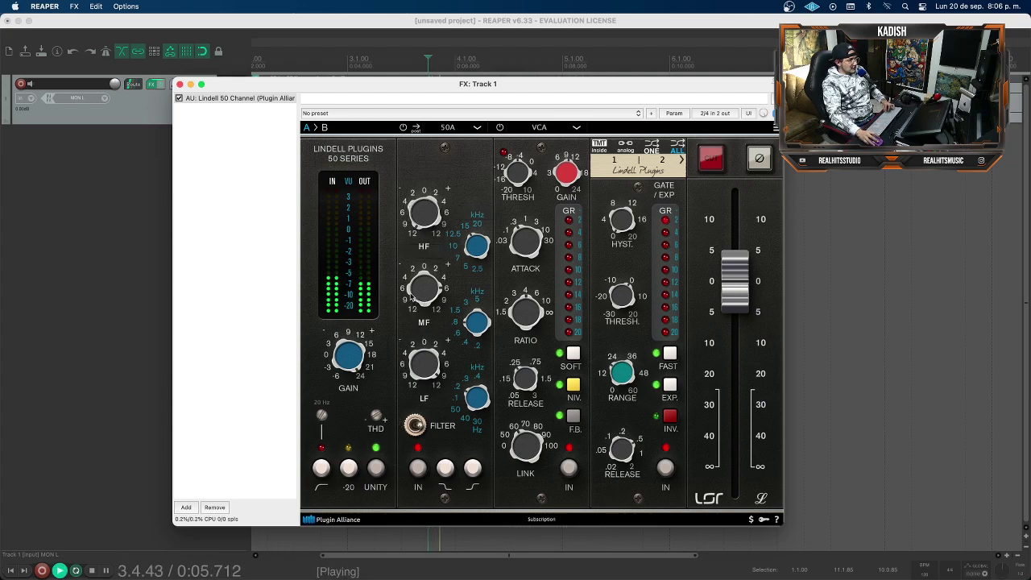
key(space)
key(space)
key(space)
Adjust the HF gain, toggle the high shelf switch and sweep the HF frequency over several playbacks
drag(427, 213, 429, 223)
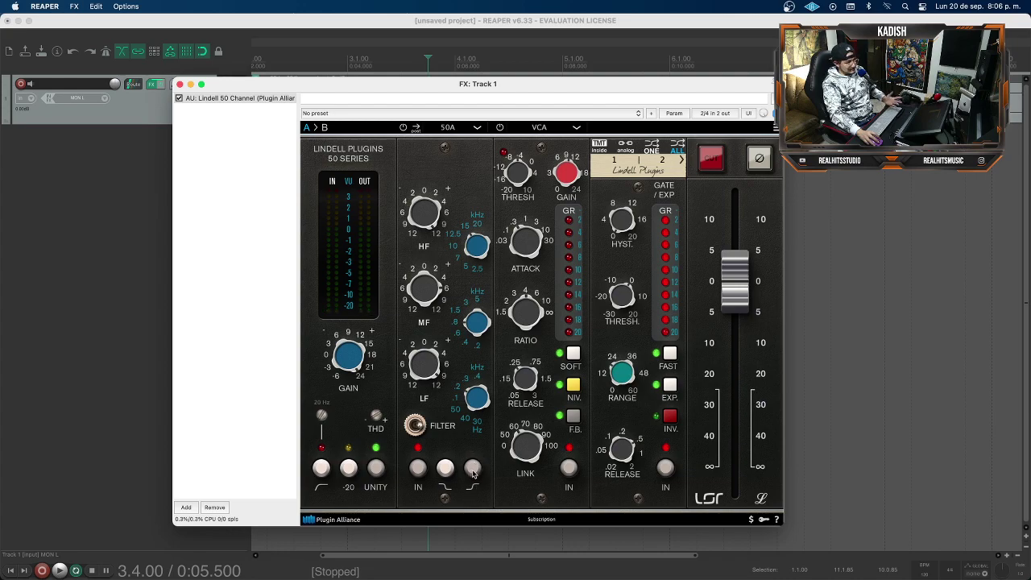
key(space)
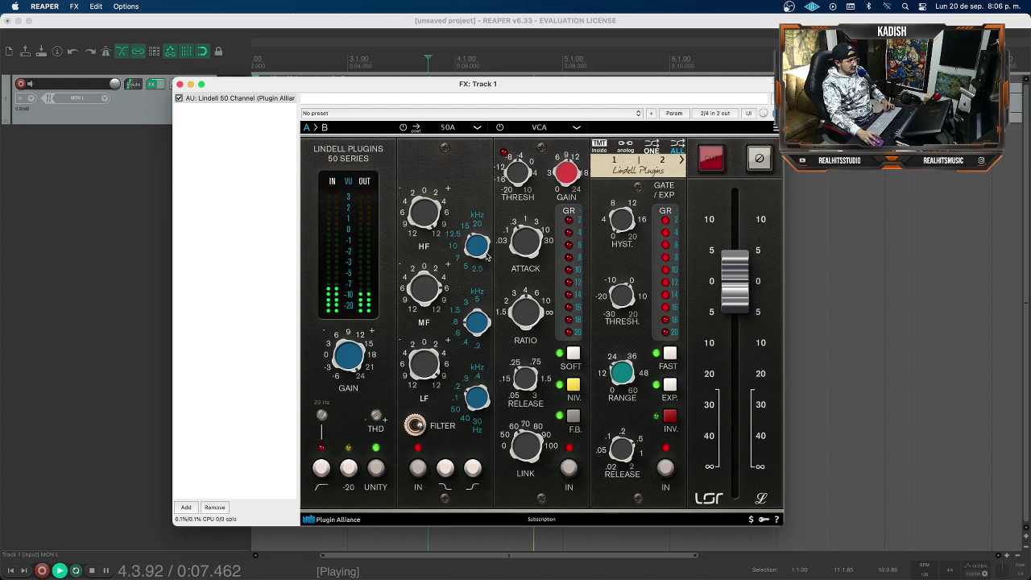
key(space)
key(space)
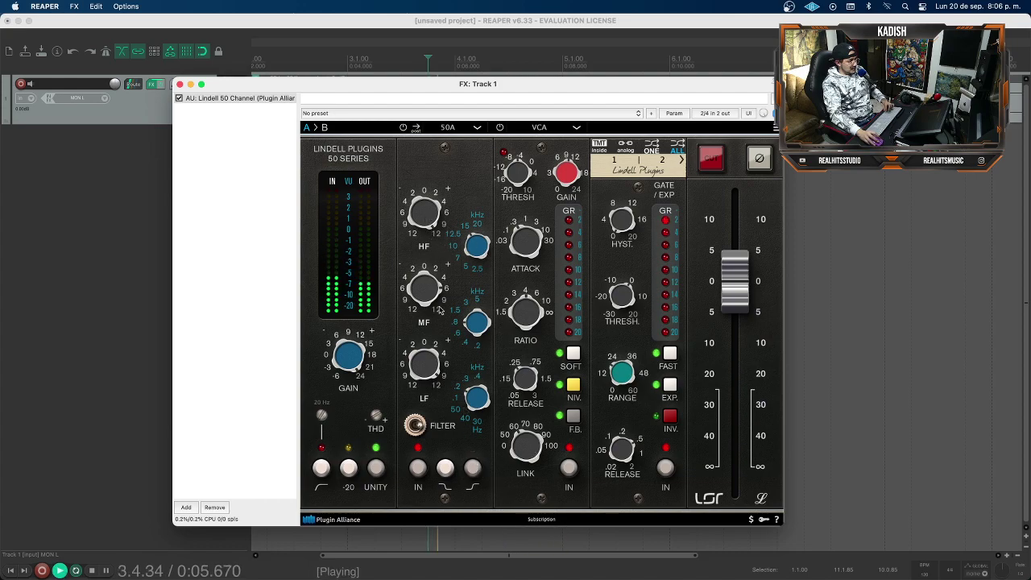
mouse_move(431, 212)
mouse_down()
mouse_move(431, 244)
mouse_move(431, 219)
mouse_up()
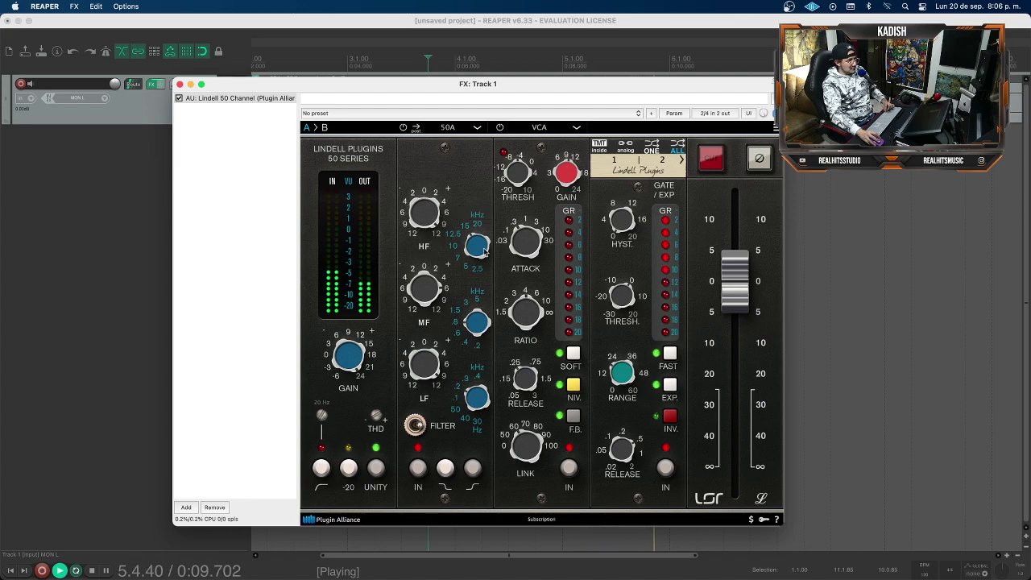
drag(470, 248, 463, 319)
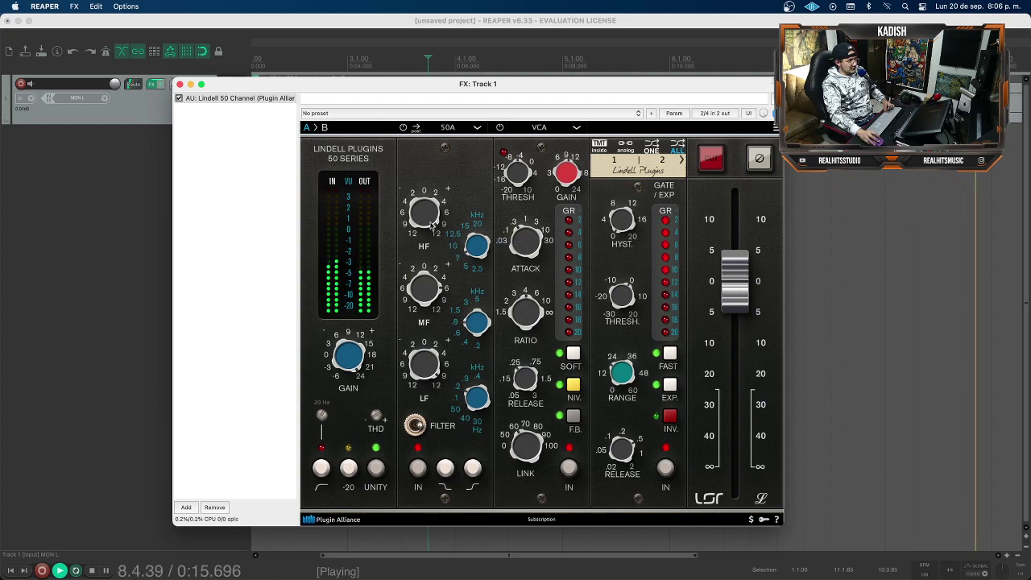
drag(472, 246, 475, 289)
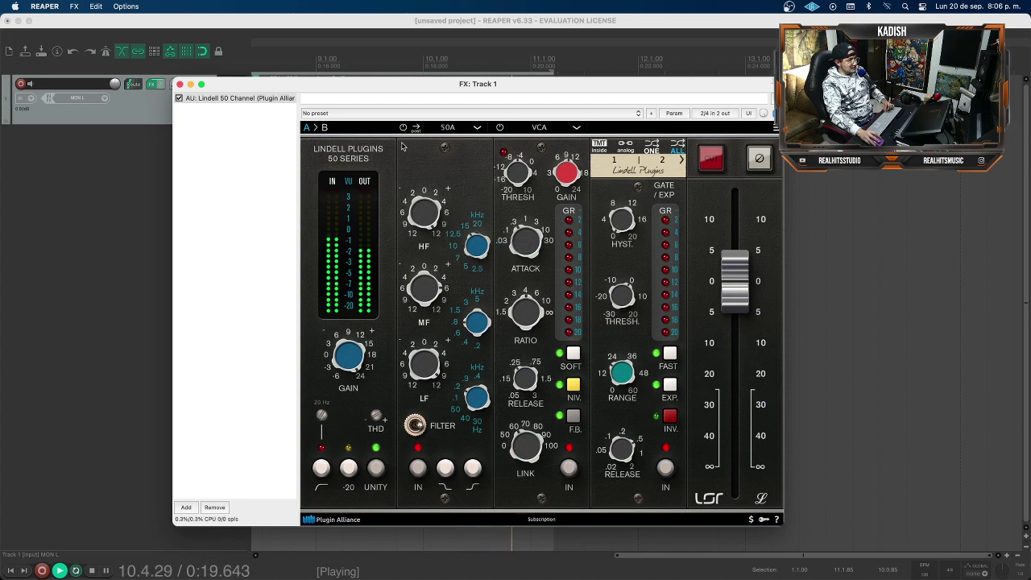
key(space)
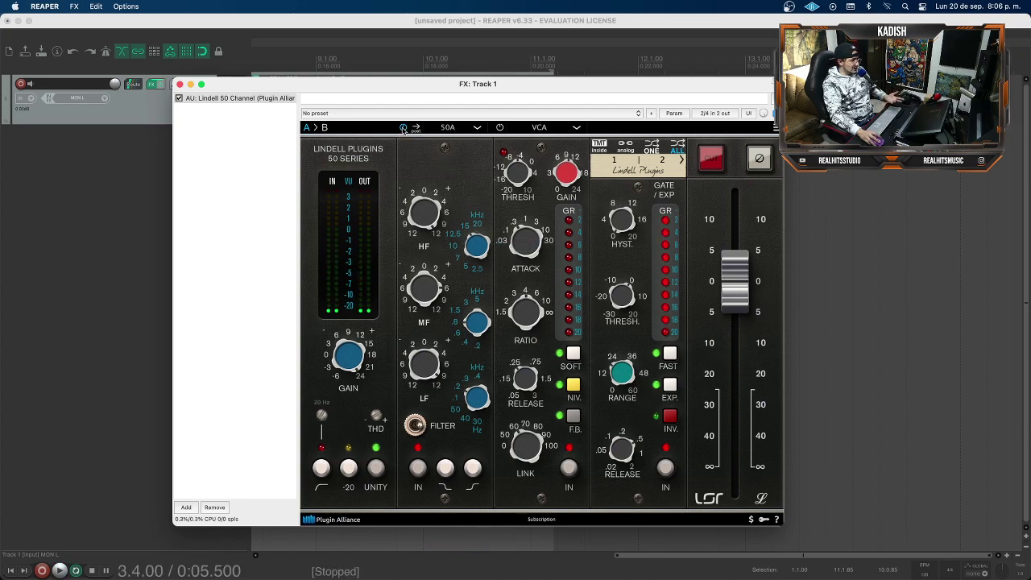
Switch on the EQ section's power and sweep the HF frequency during playback
key(space)
drag(456, 250, 457, 322)
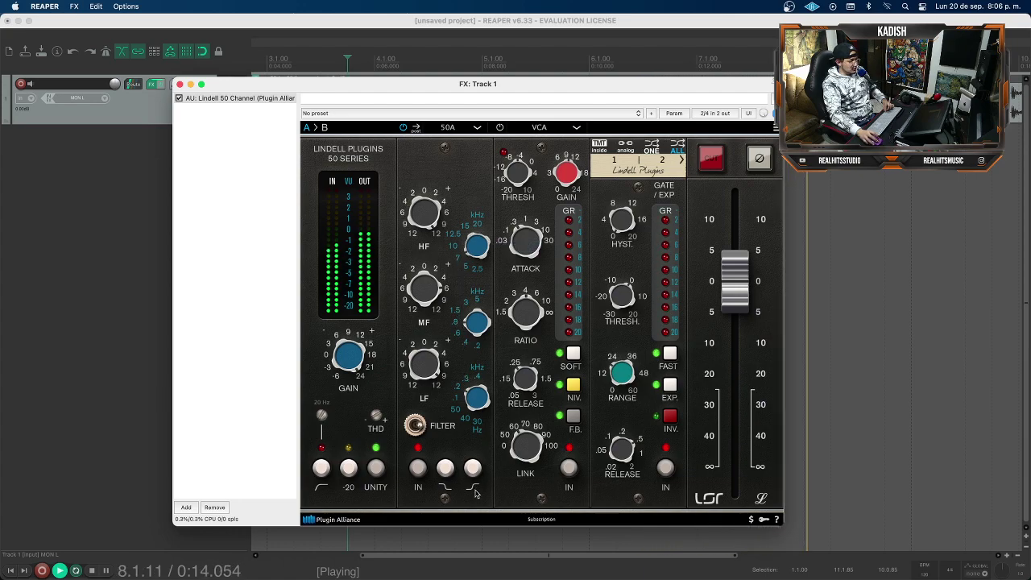
drag(475, 271, 457, 244)
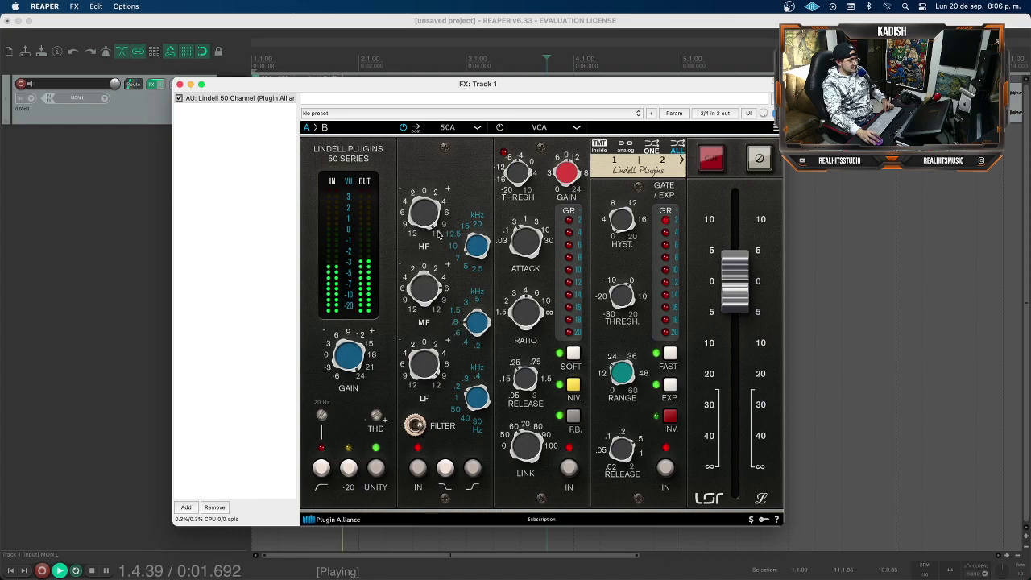
Restart playback and audition the MF band with its frequency swept through 1.5 kHz
key(space)
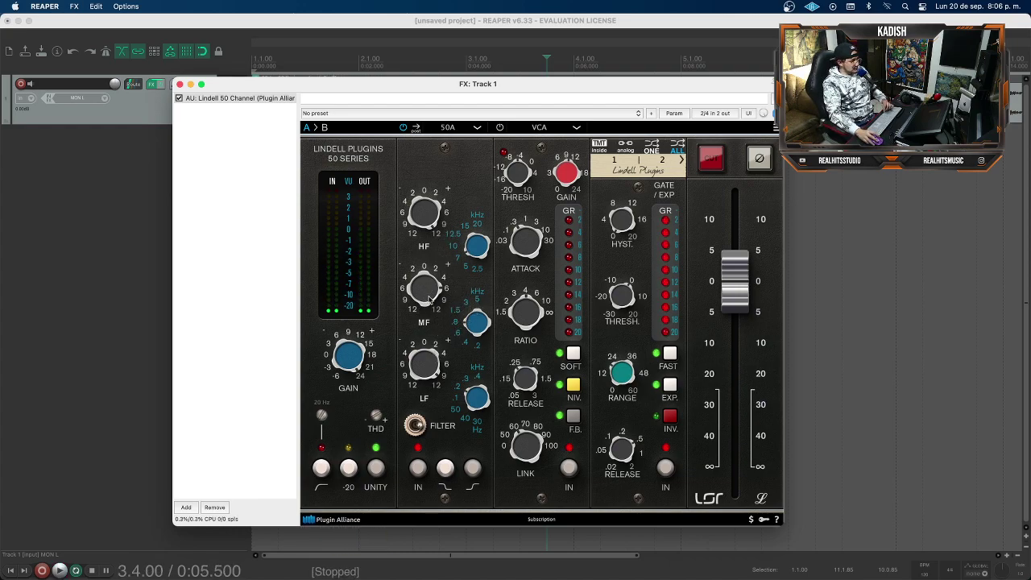
key(space)
mouse_move(479, 305)
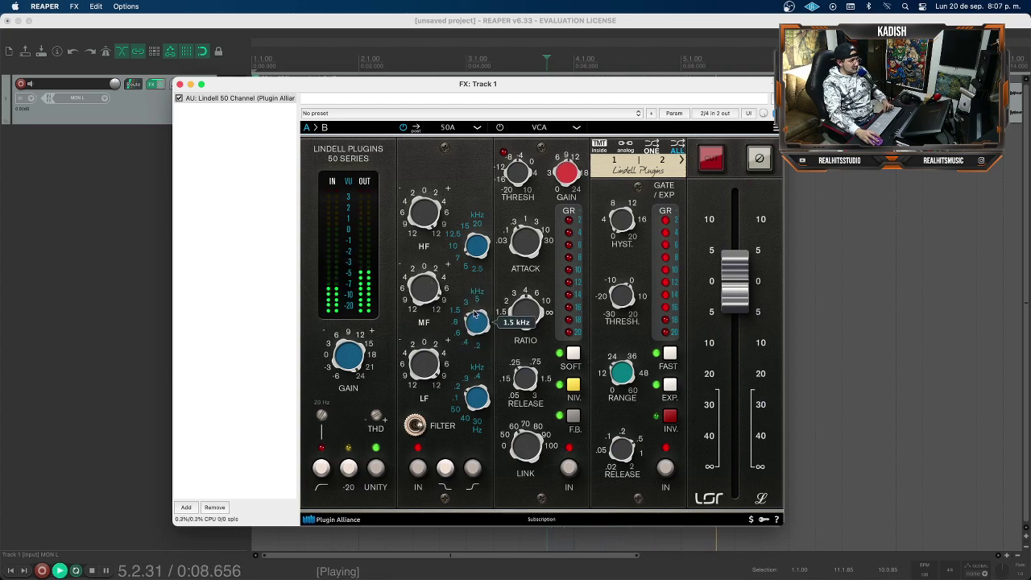
key(space)
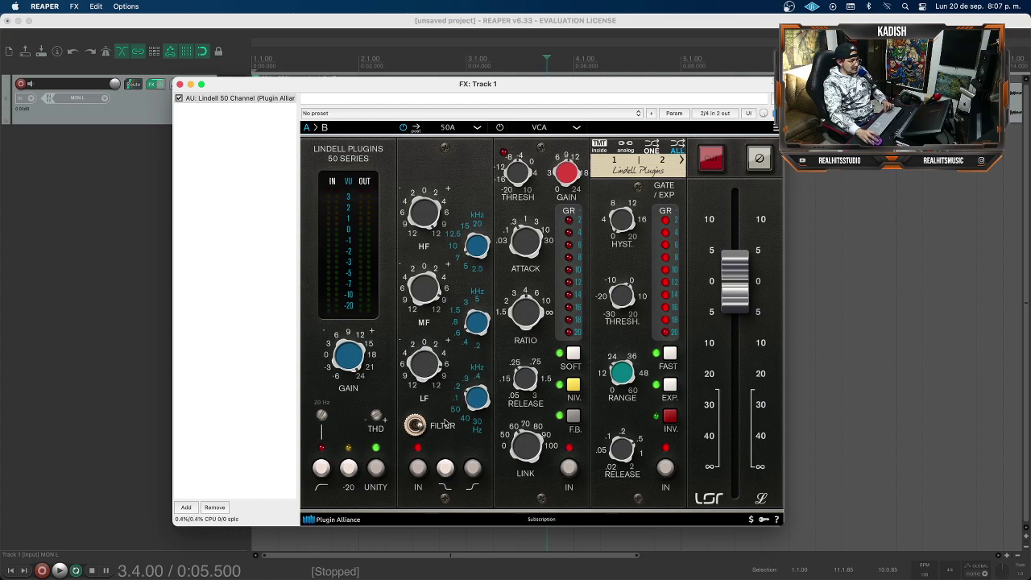
Audition the LF band during playback, sweeping its frequency through 300 Hz and adjusting its gain
key(space)
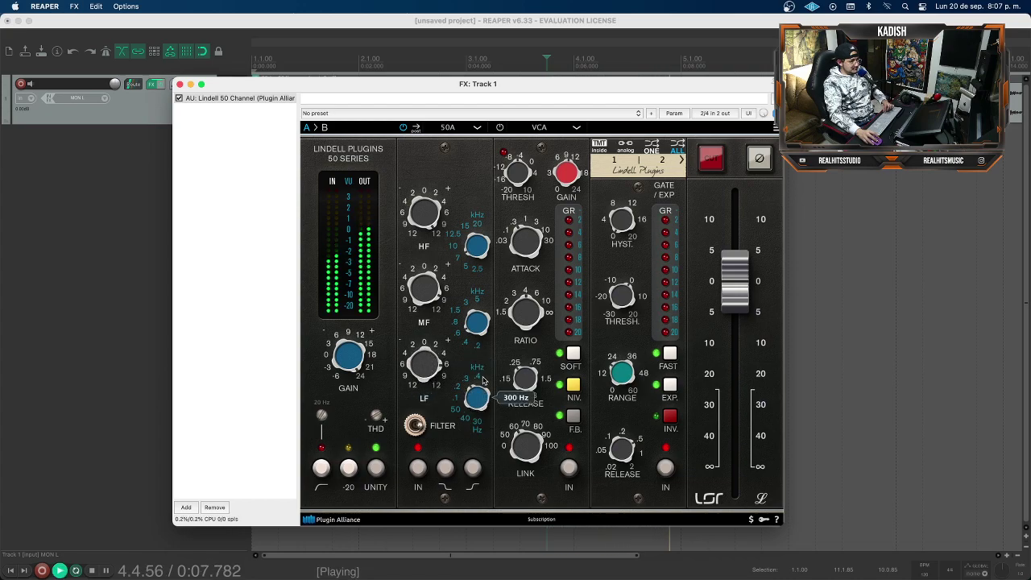
key(space)
key(space)
mouse_move(428, 393)
drag(428, 393, 431, 369)
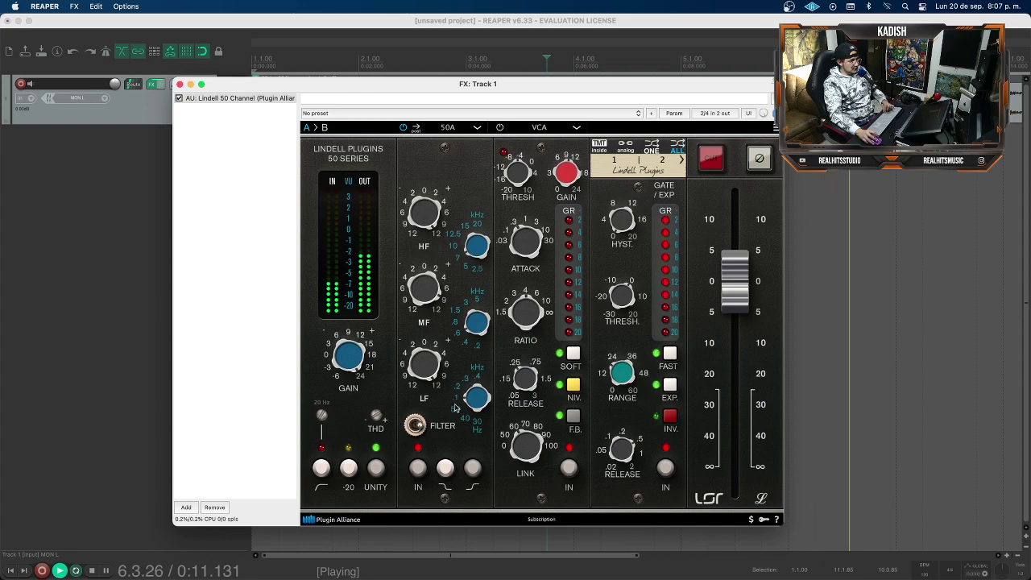
key(space)
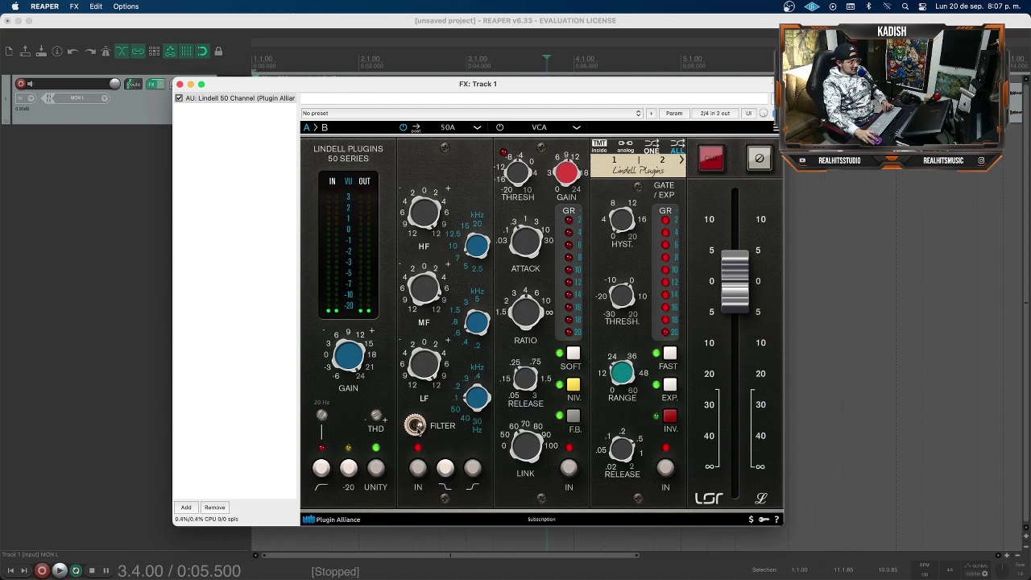
Flip the EQ's FILTER switch on and back off across playbacks to compare the sound
key(space)
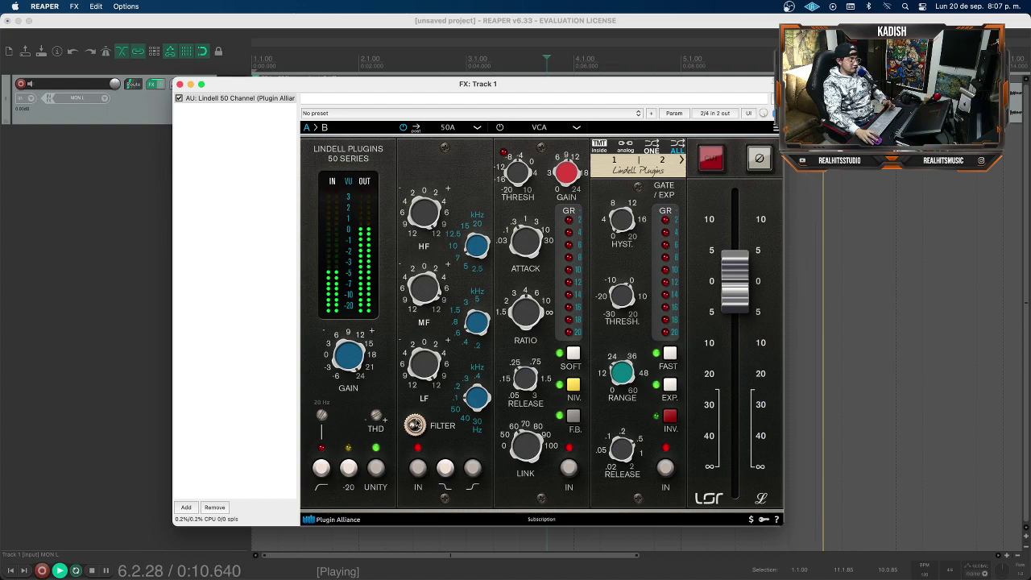
key(space)
key(space)
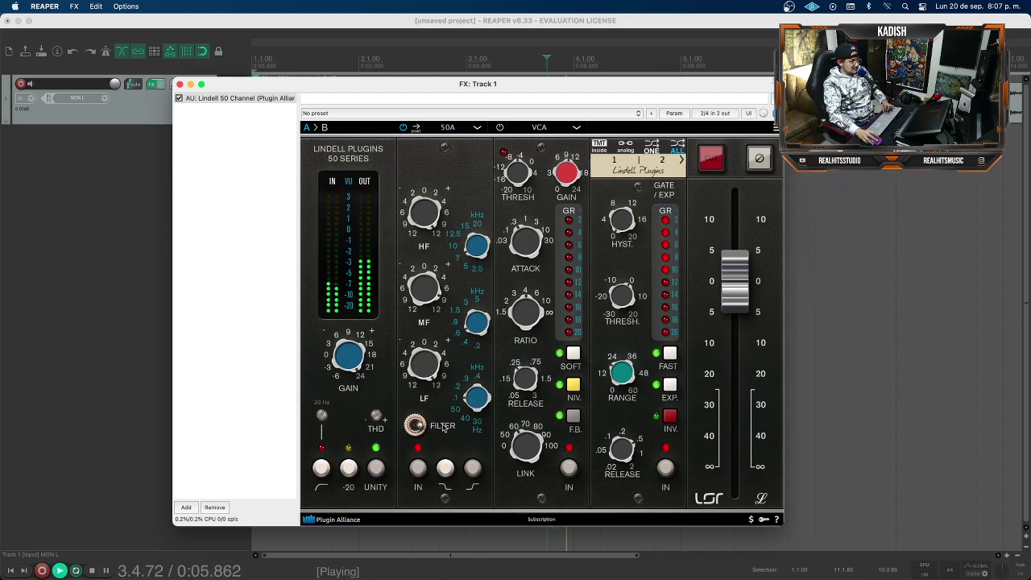
key(space)
Toggle the EQ section's IN switch and return it during playback to compare the sound with and without EQ
click(418, 471)
key(space)
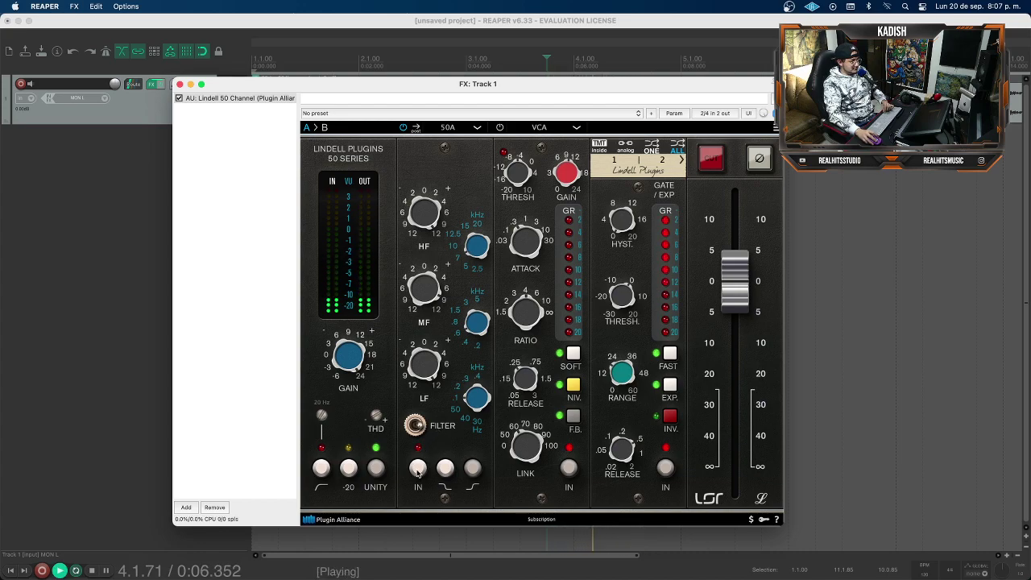
click(418, 471)
key(space)
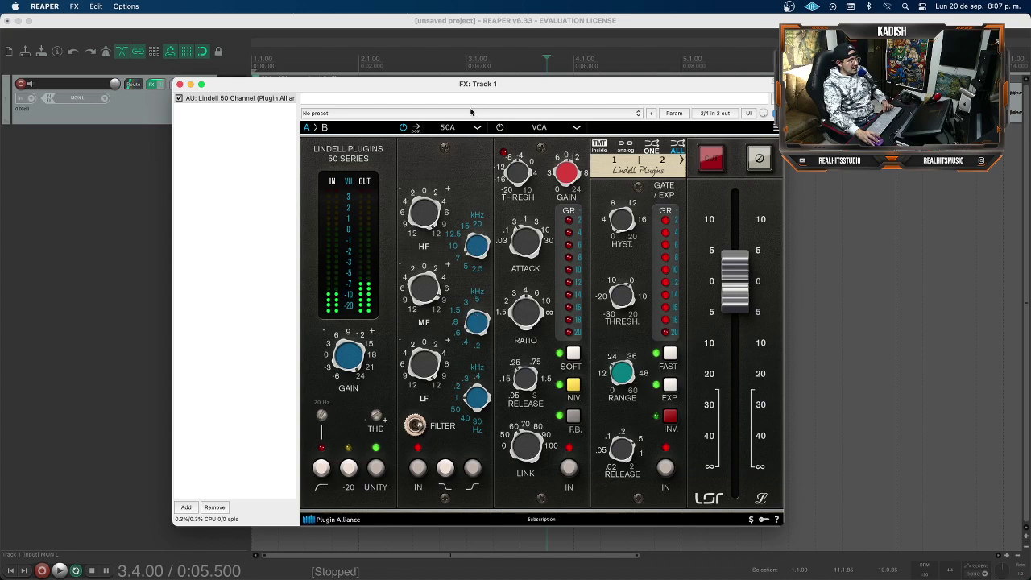
Switch the EQ model to 50B and try its LMF gain and LF frequency controls
click(449, 127)
click(455, 153)
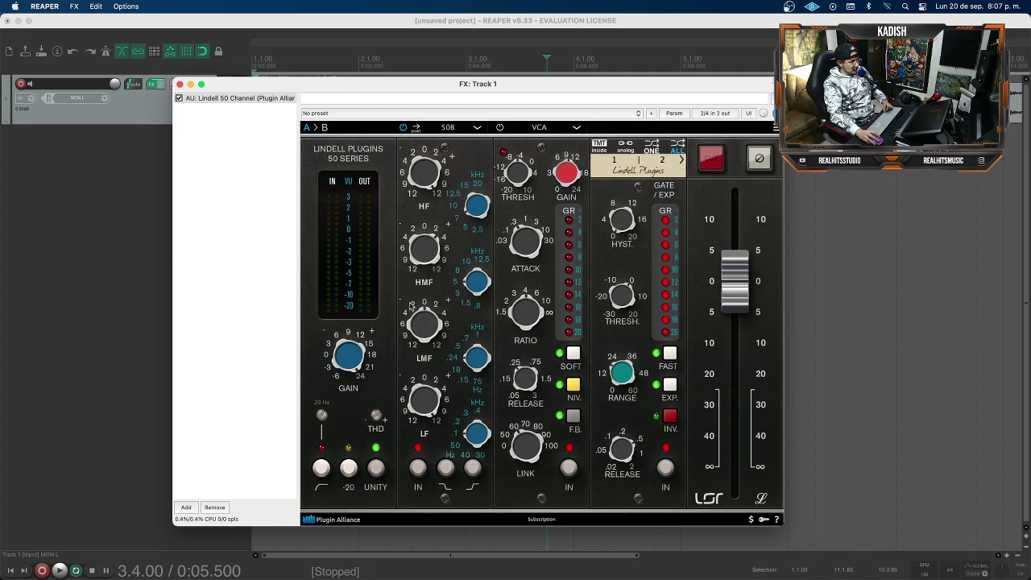
drag(418, 325, 428, 489)
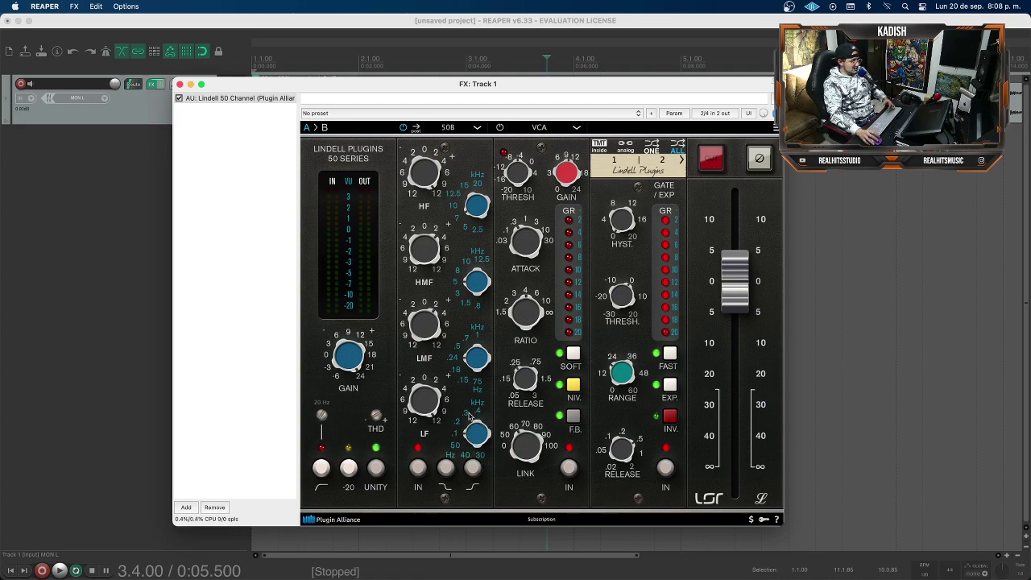
drag(479, 426, 480, 400)
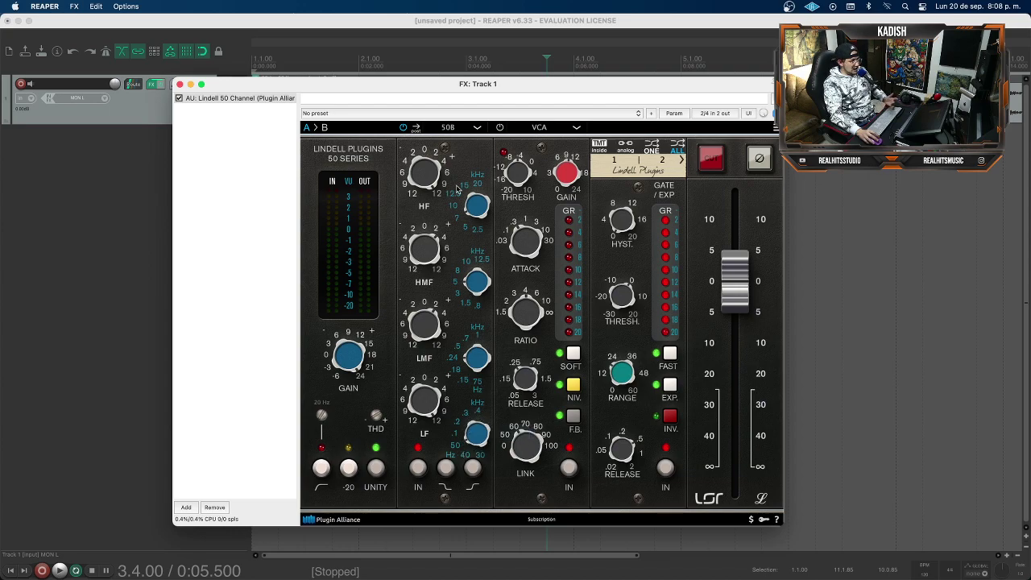
Switch the EQ model to 60 and raise the 16K band to +12 and the 125 band to about +6 while playing
click(472, 130)
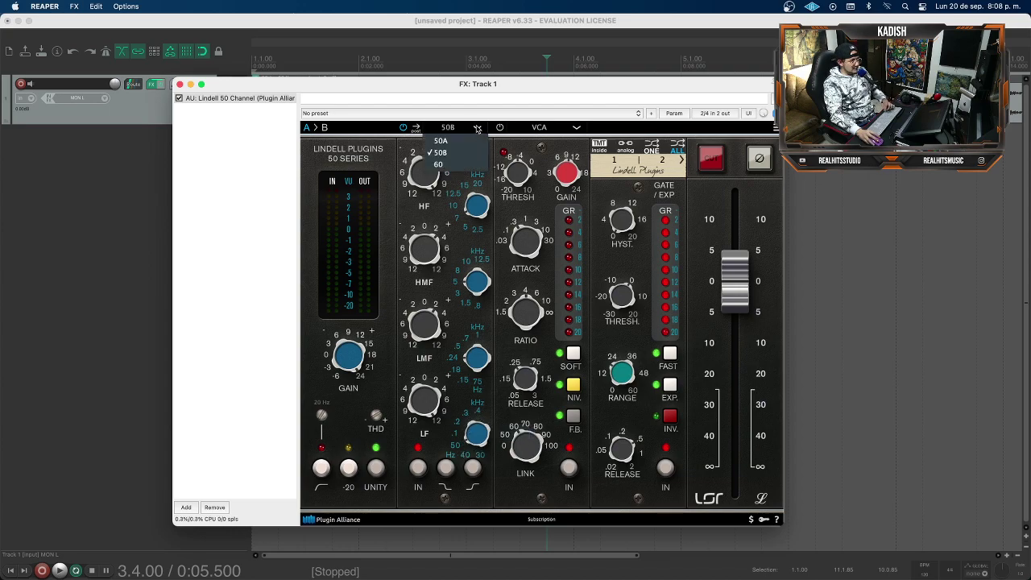
click(451, 168)
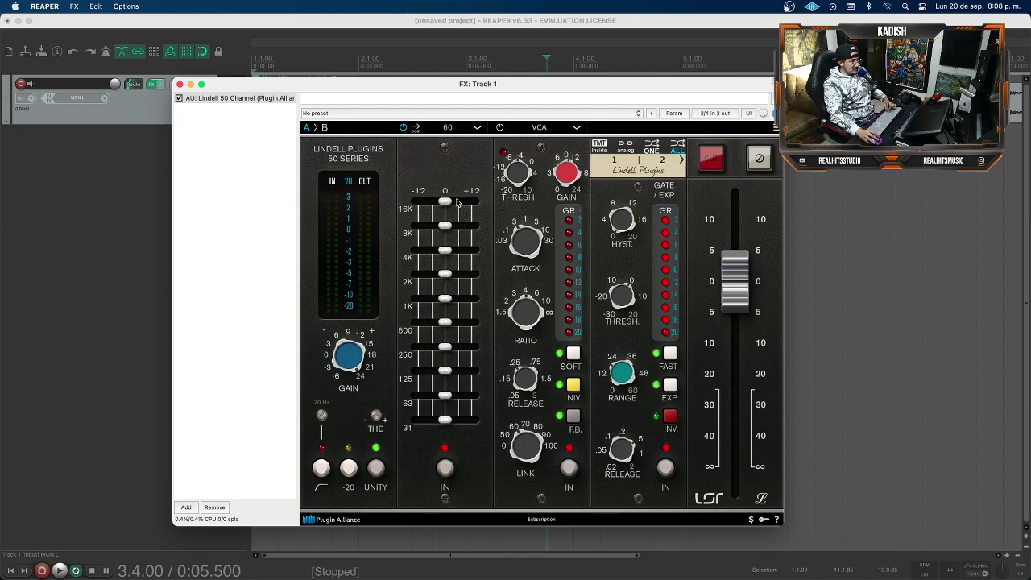
drag(448, 202, 485, 204)
key(space)
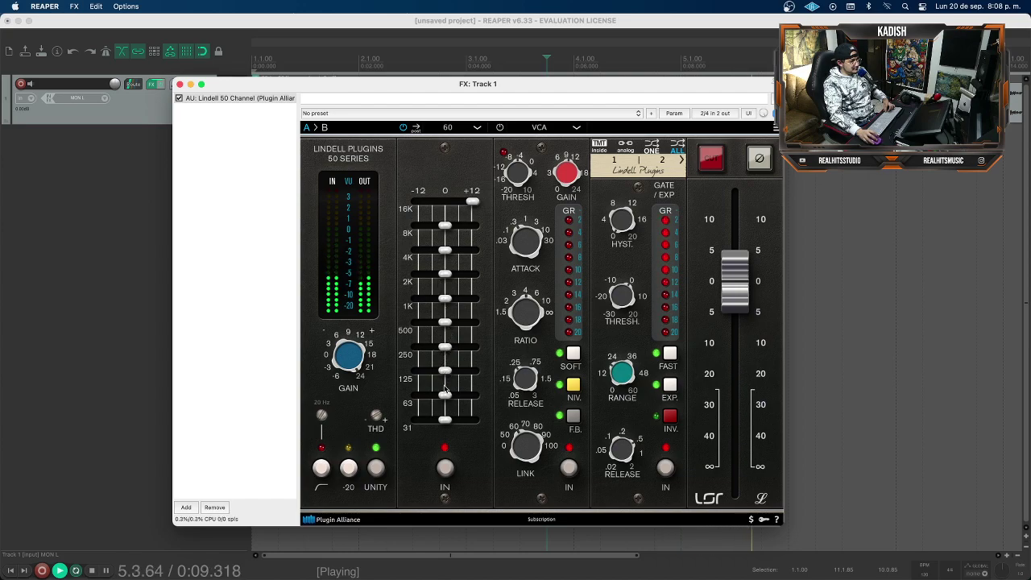
drag(445, 370, 462, 369)
key(space)
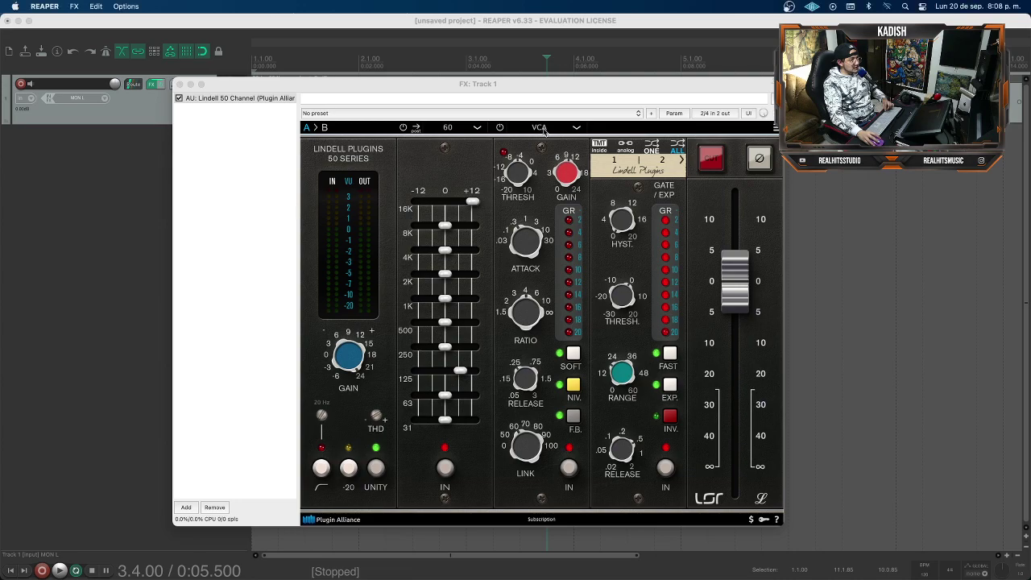
Set the compressor model to FET and sweep its MIX down to 18% and back up to 100%
click(540, 131)
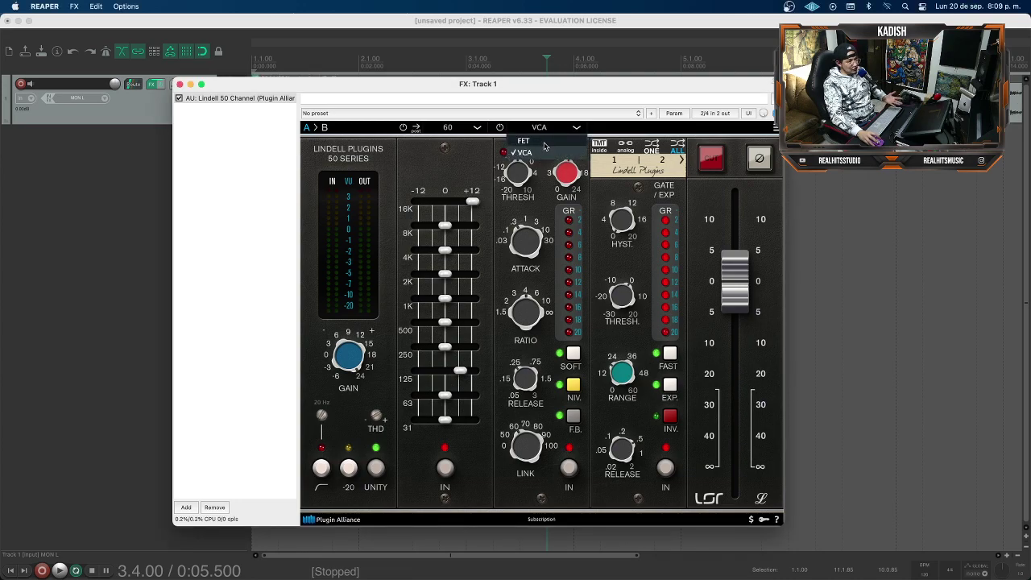
click(543, 142)
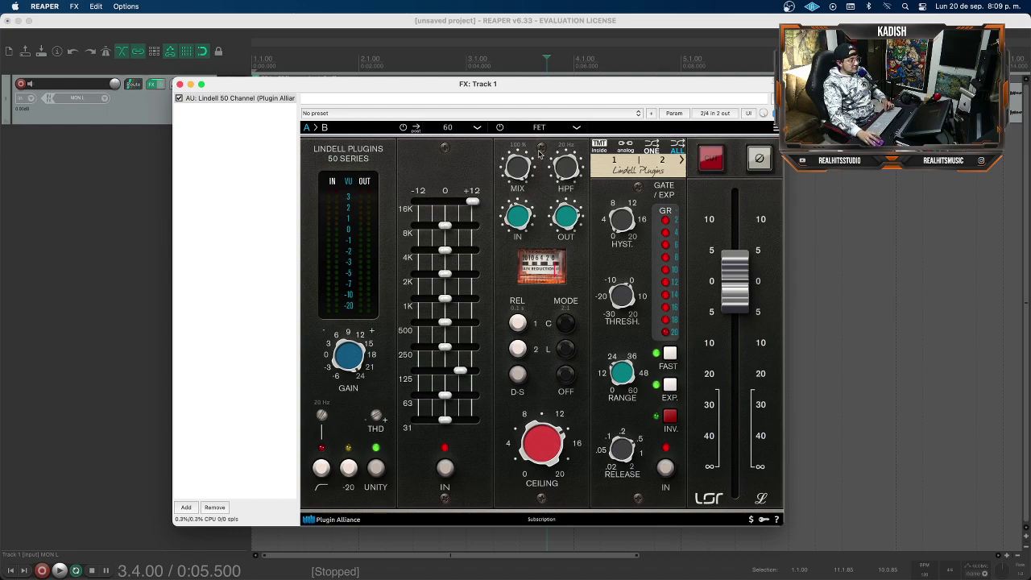
drag(521, 169, 510, 268)
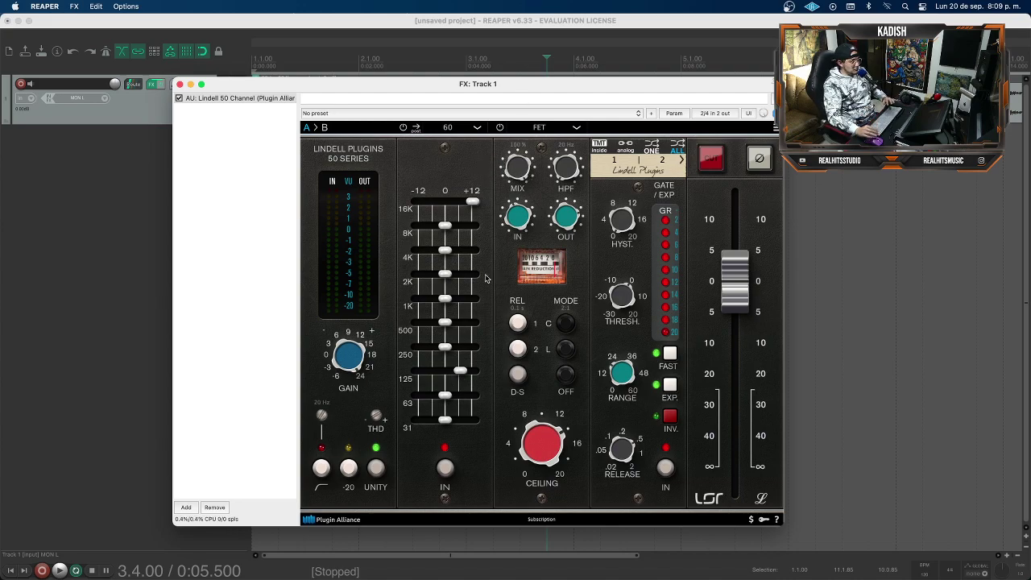
drag(524, 182, 519, 197)
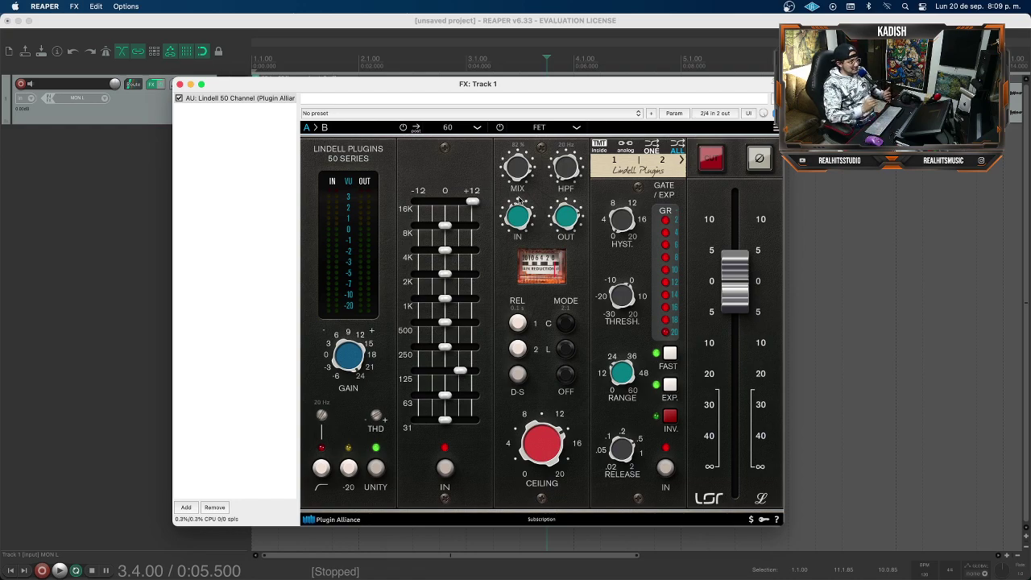
drag(531, 161, 513, 254)
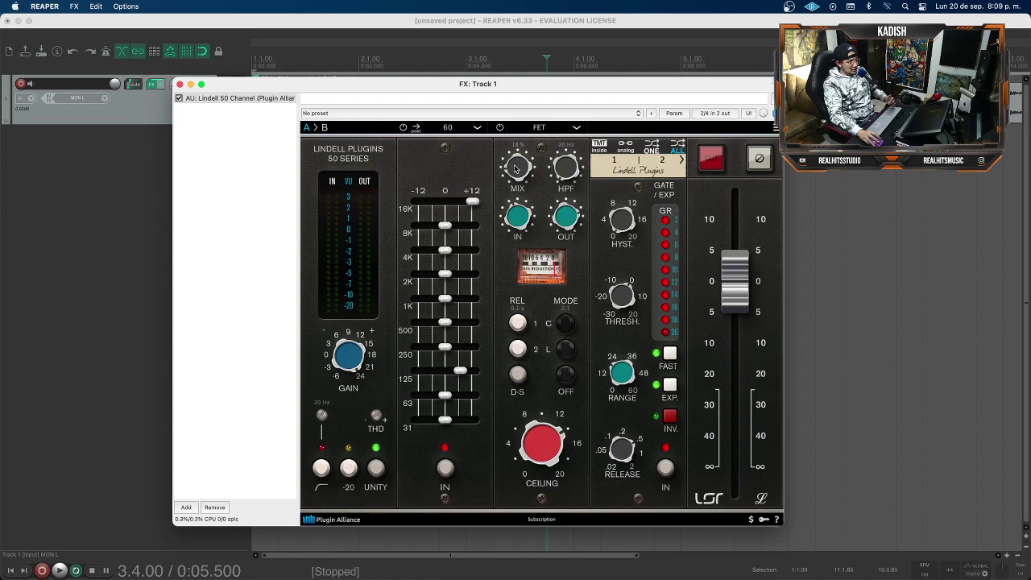
drag(516, 167, 521, 44)
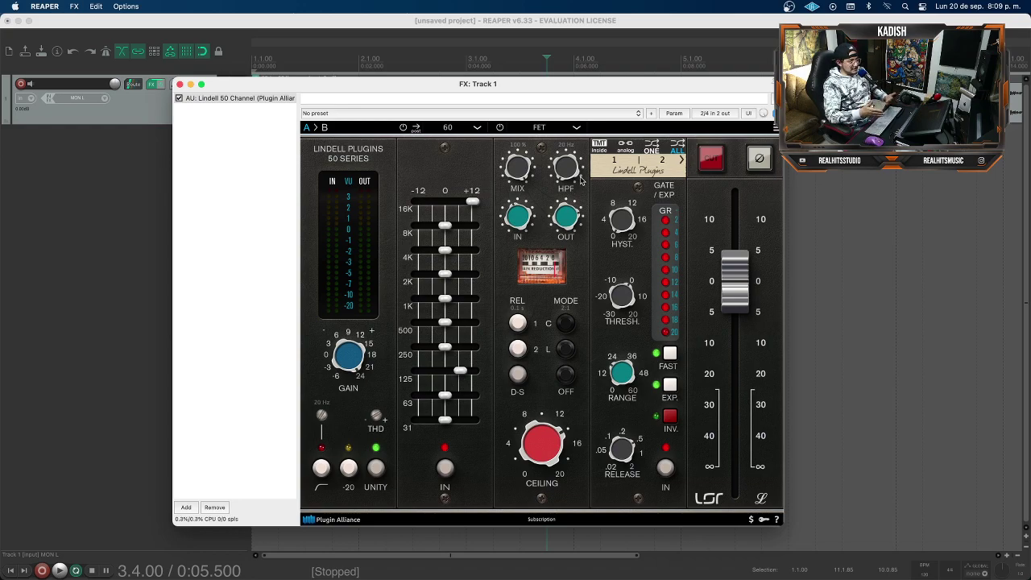
Sweep the FET compressor's HPF up to 400 Hz and back down to 20 Hz
drag(569, 176, 584, 40)
drag(567, 166, 569, 151)
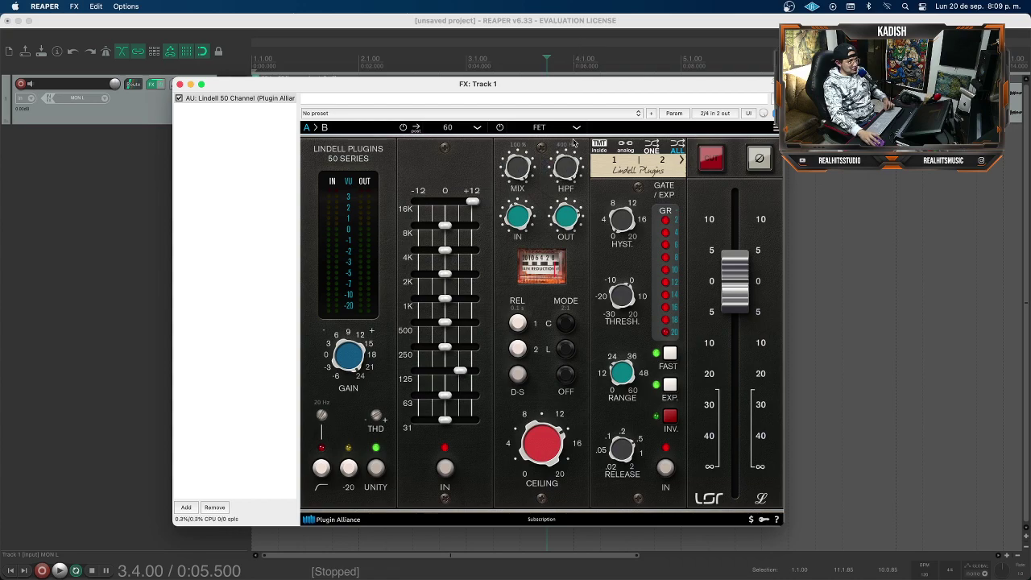
mouse_move(572, 165)
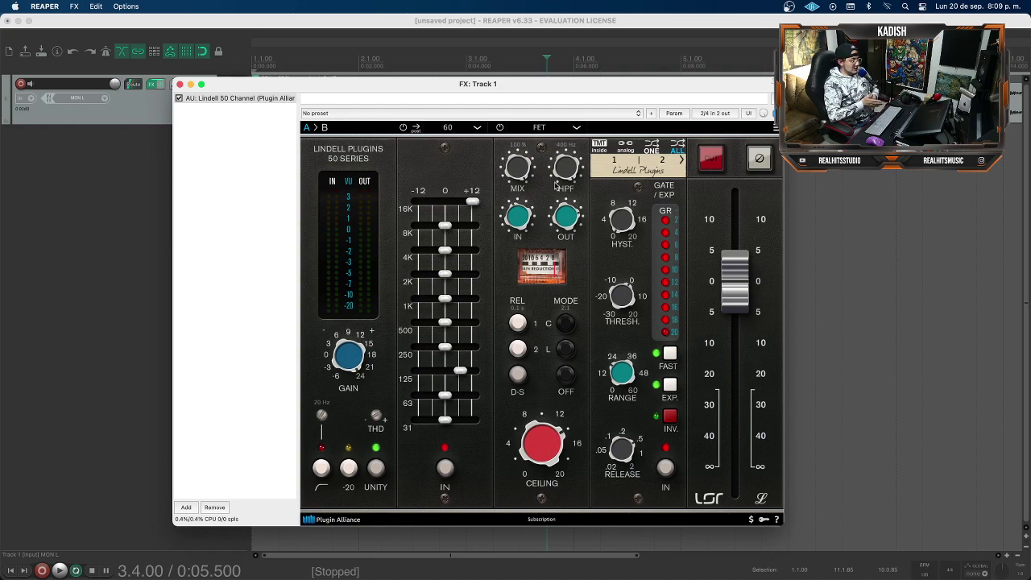
drag(559, 181, 536, 197)
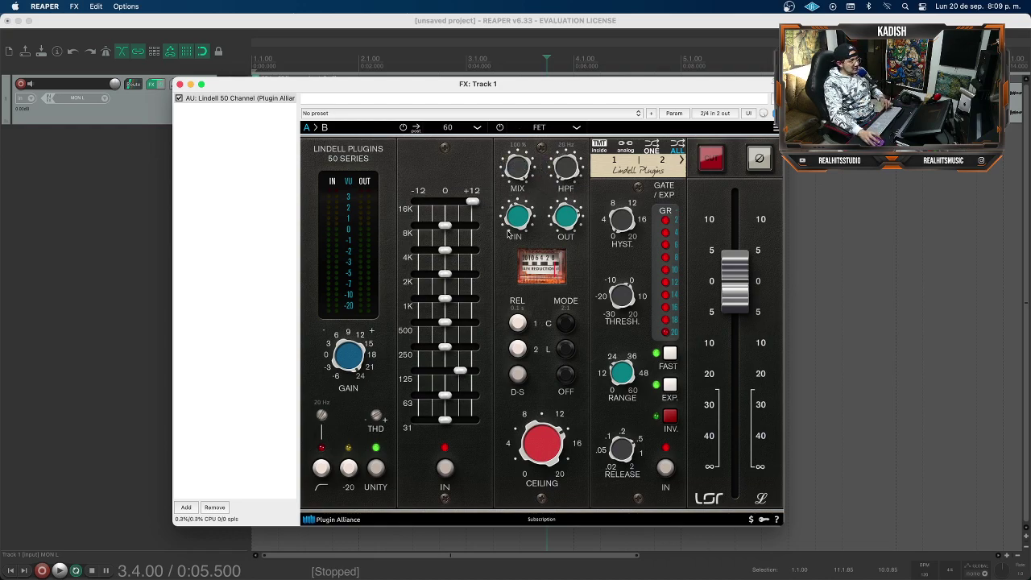
Play the track and raise the FET compressor's HPF to 234 Hz while listening
key(space)
drag(571, 181, 575, 120)
drag(567, 166, 566, 163)
drag(619, 299, 586, 439)
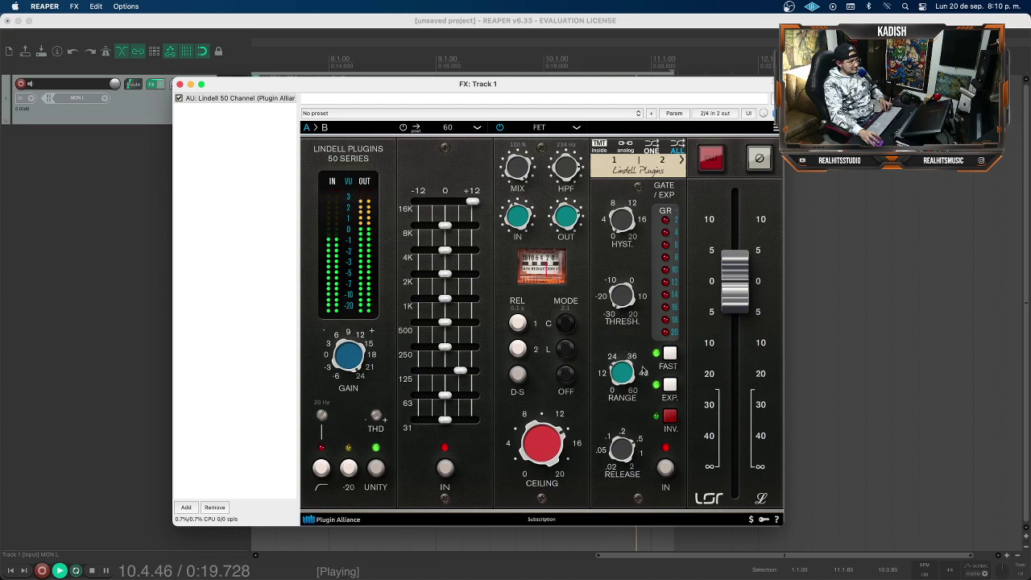
key(space)
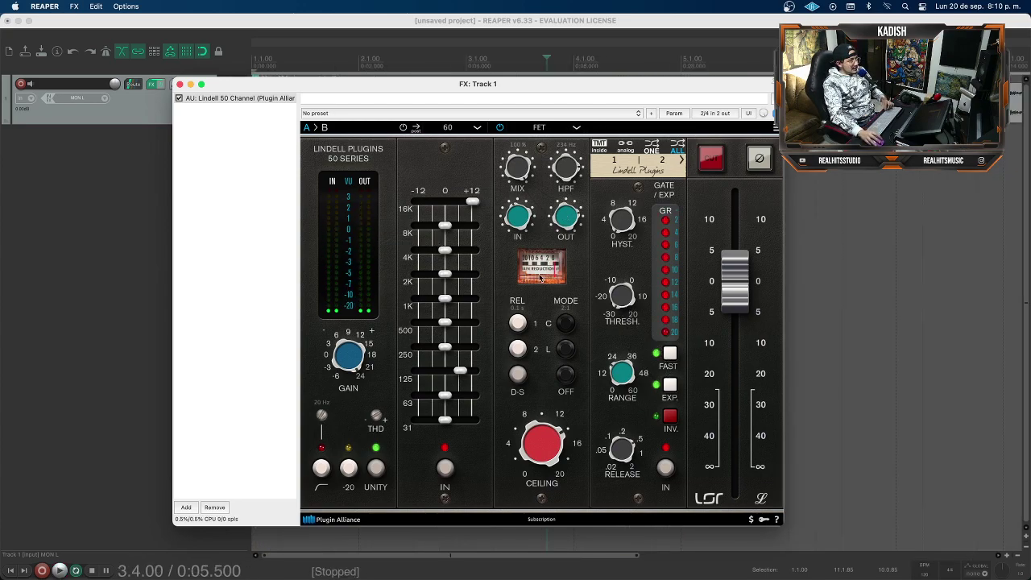
Play the track and turn the FET compressor's IN level up to about 9.74
key(space)
mouse_move(520, 222)
drag(521, 221, 566, 139)
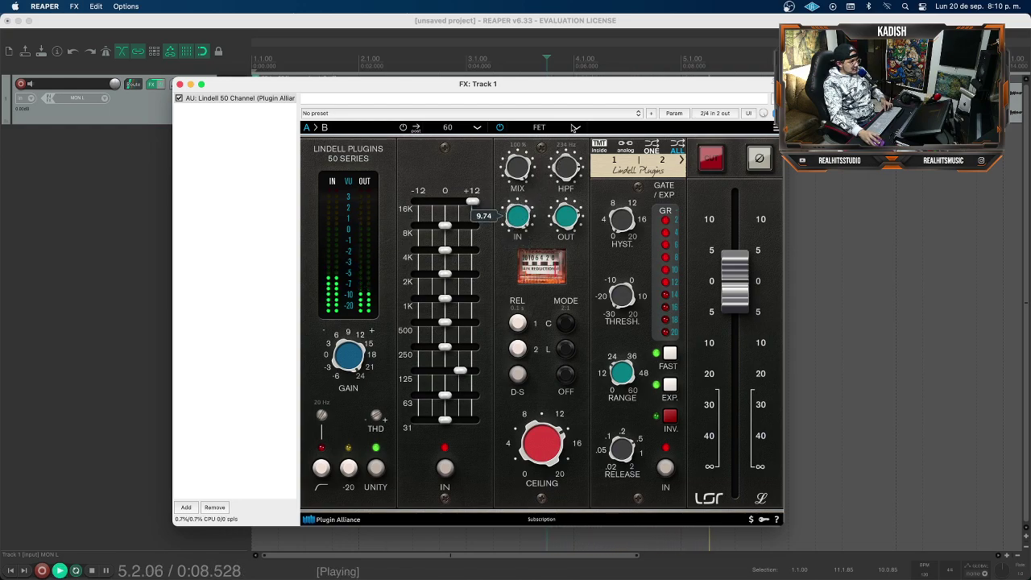
key(space)
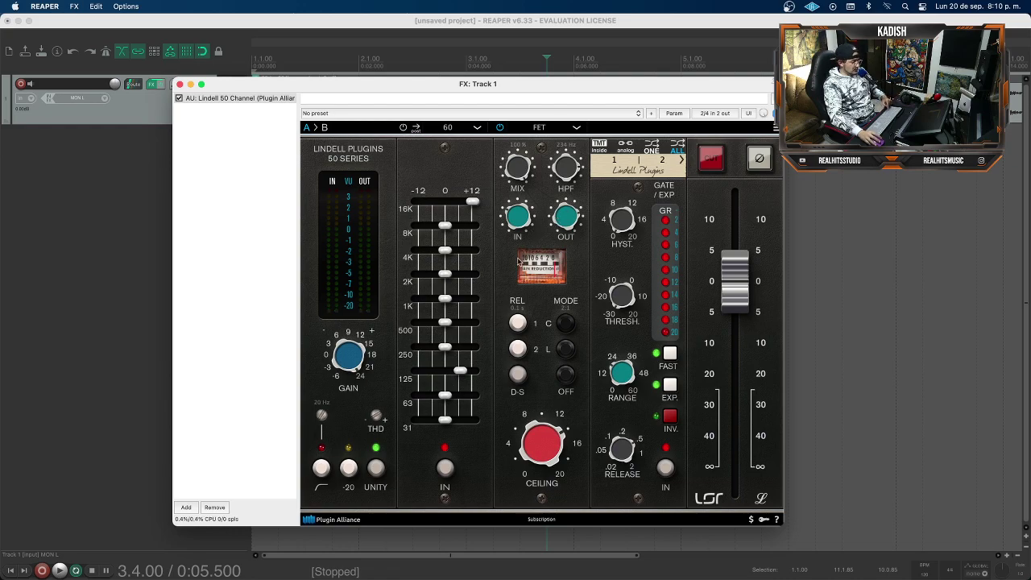
During playback, bring the FET compressor's IN down to 1.75 and raise it again to about 4.26
mouse_move(570, 217)
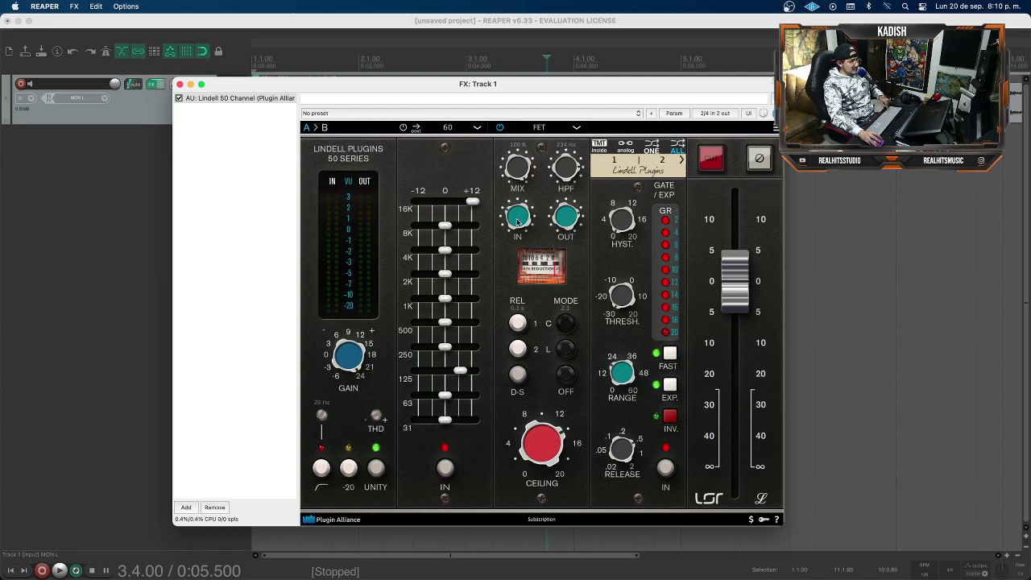
mouse_move(513, 229)
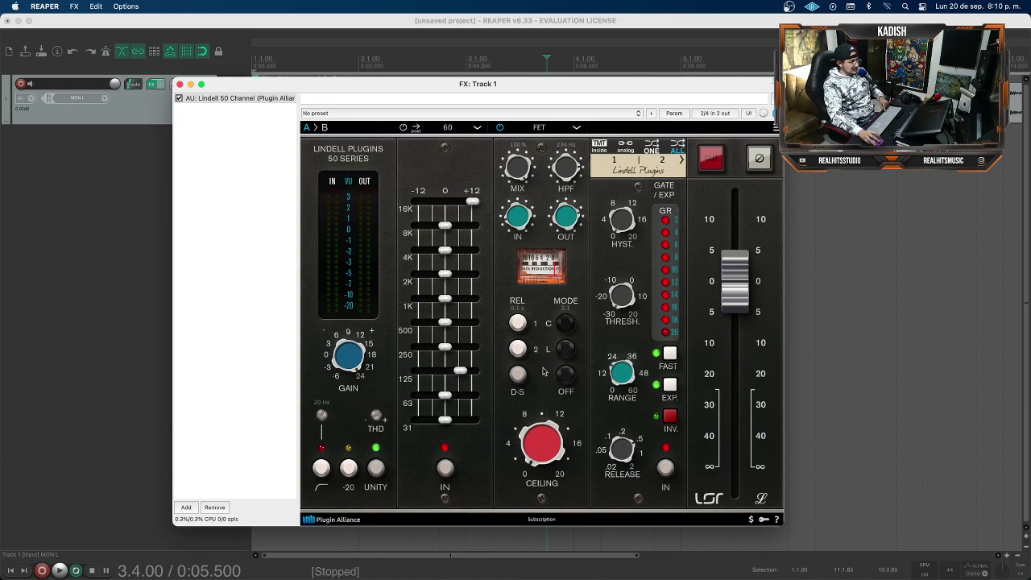
mouse_move(516, 225)
mouse_down()
mouse_move(518, 240)
mouse_move(518, 229)
mouse_up()
key(space)
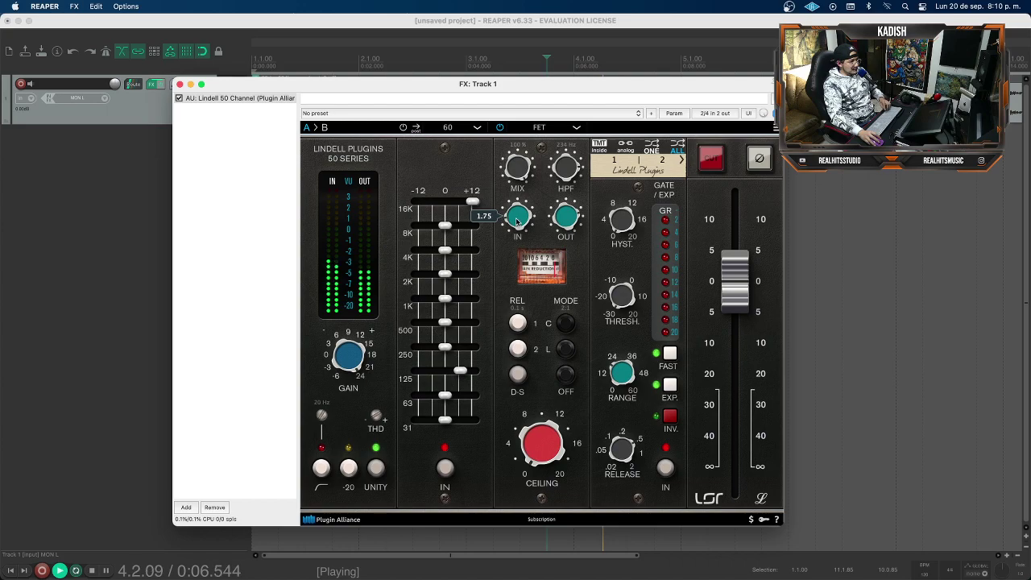
drag(523, 220, 525, 199)
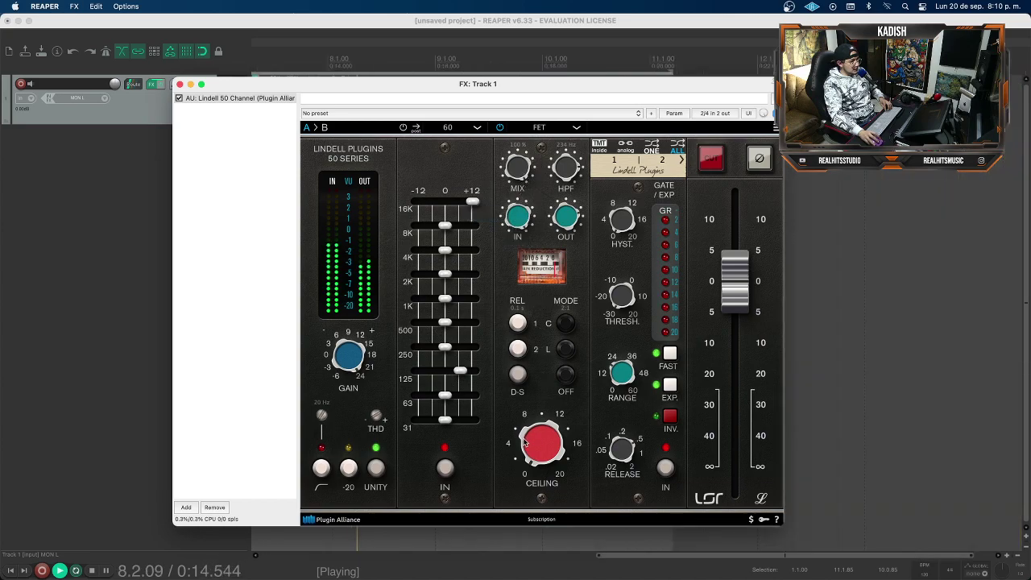
mouse_move(529, 432)
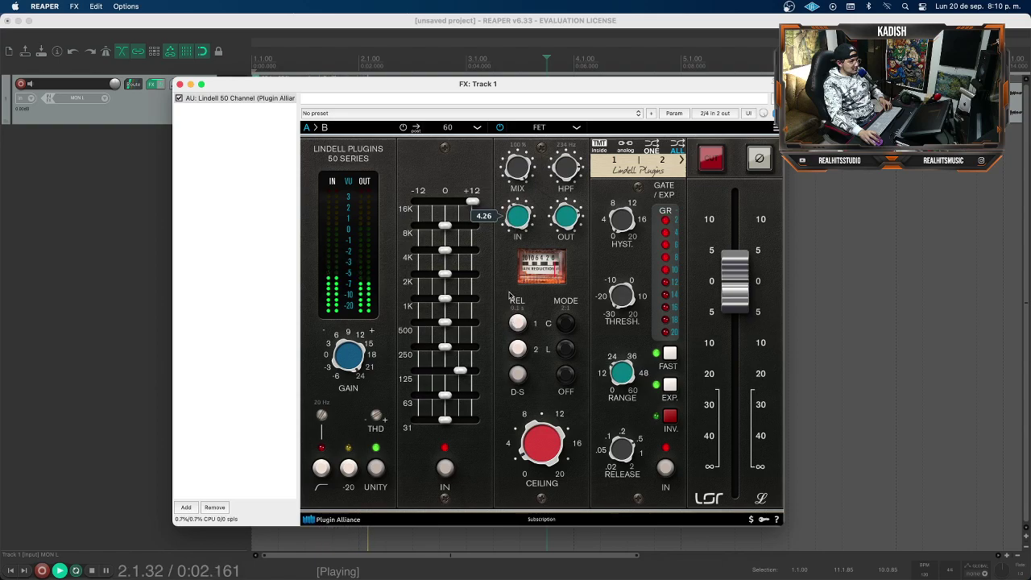
drag(505, 256, 512, 374)
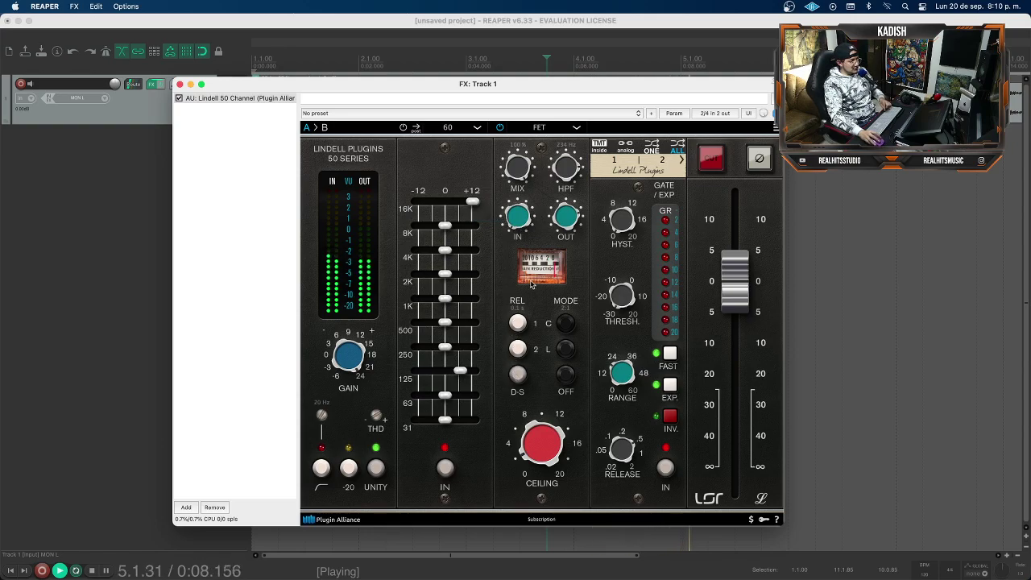
key(space)
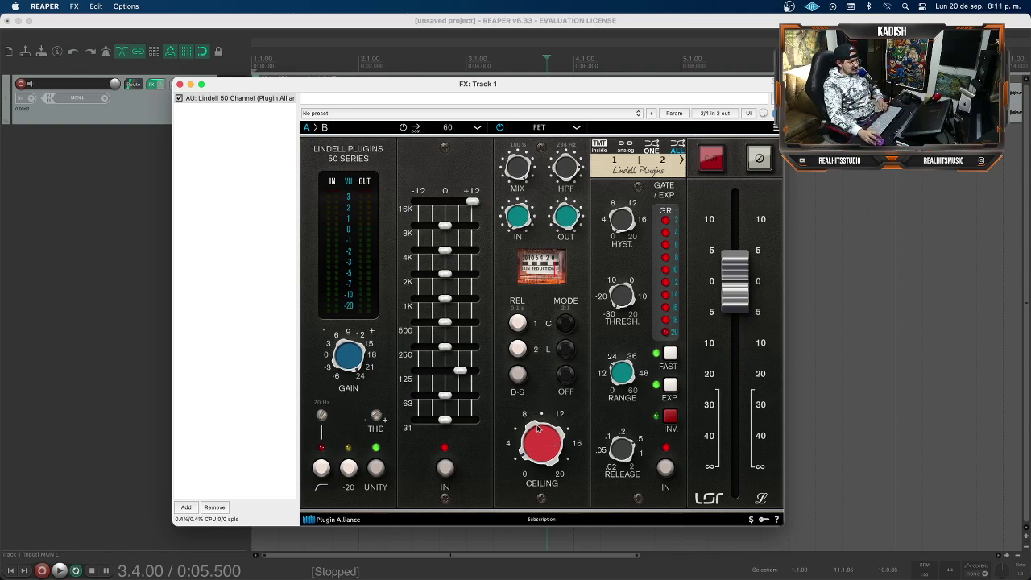
Lower the FET compressor's CEILING to 2 and adjust IN while the track plays
drag(539, 444, 545, 473)
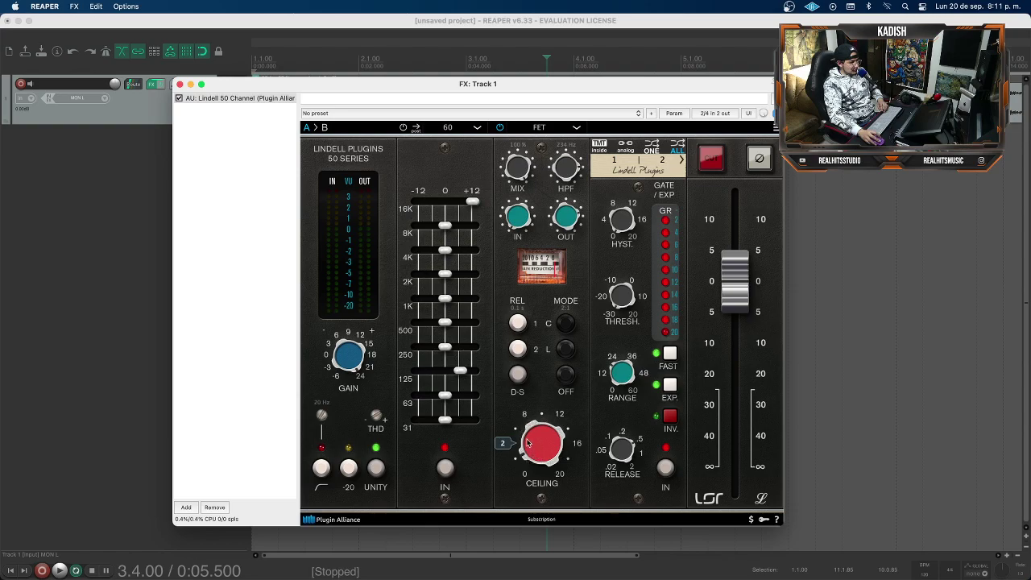
key(space)
drag(516, 219, 517, 190)
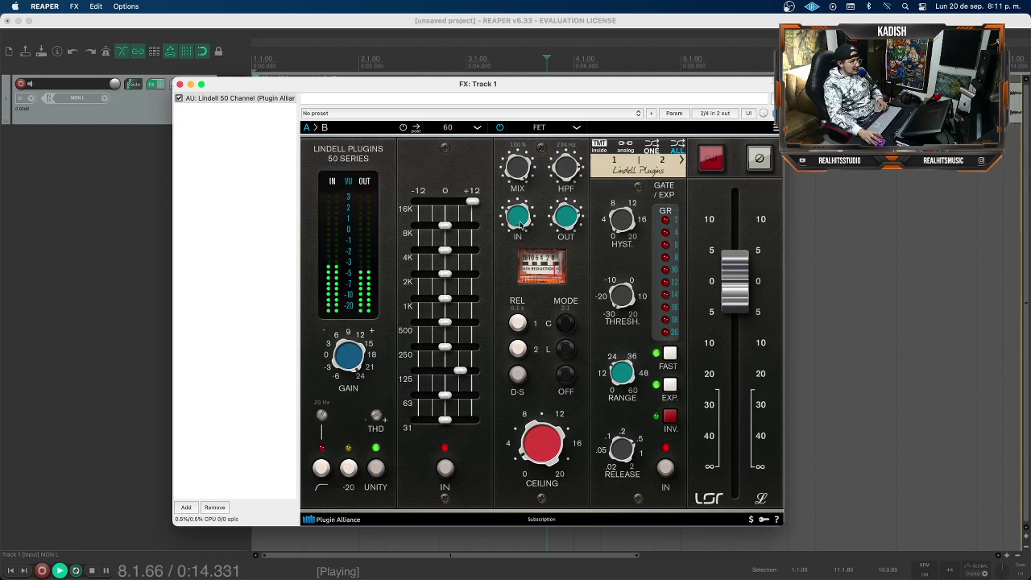
key(space)
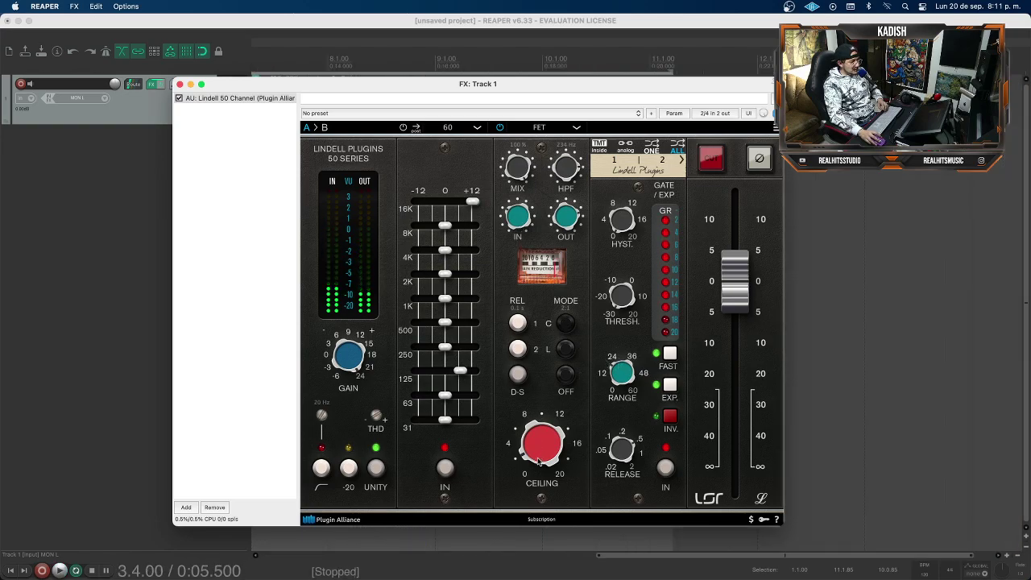
Raise the FET compressor's CEILING during playback, then stop the track
key(space)
drag(524, 413, 534, 371)
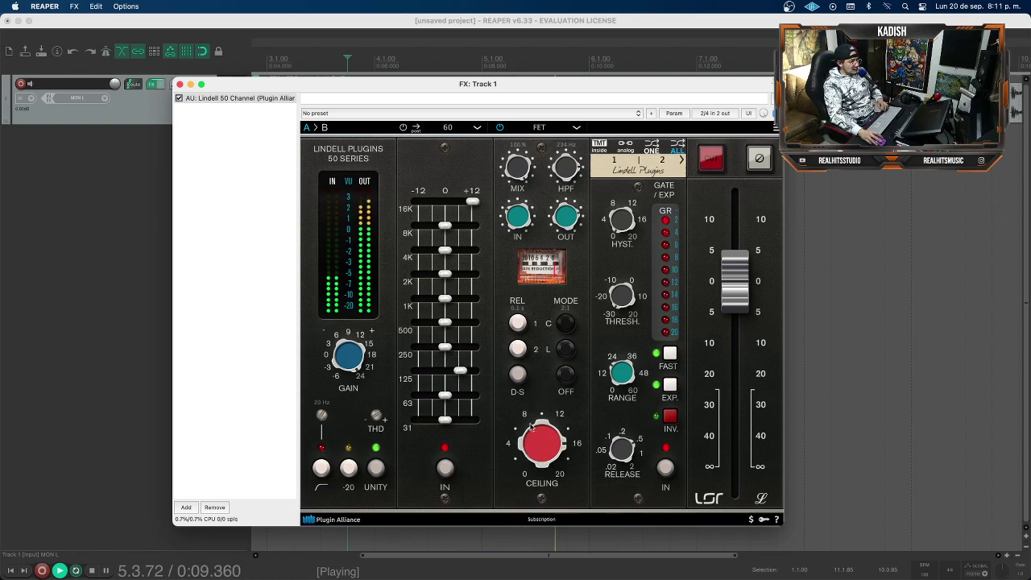
drag(545, 452, 544, 446)
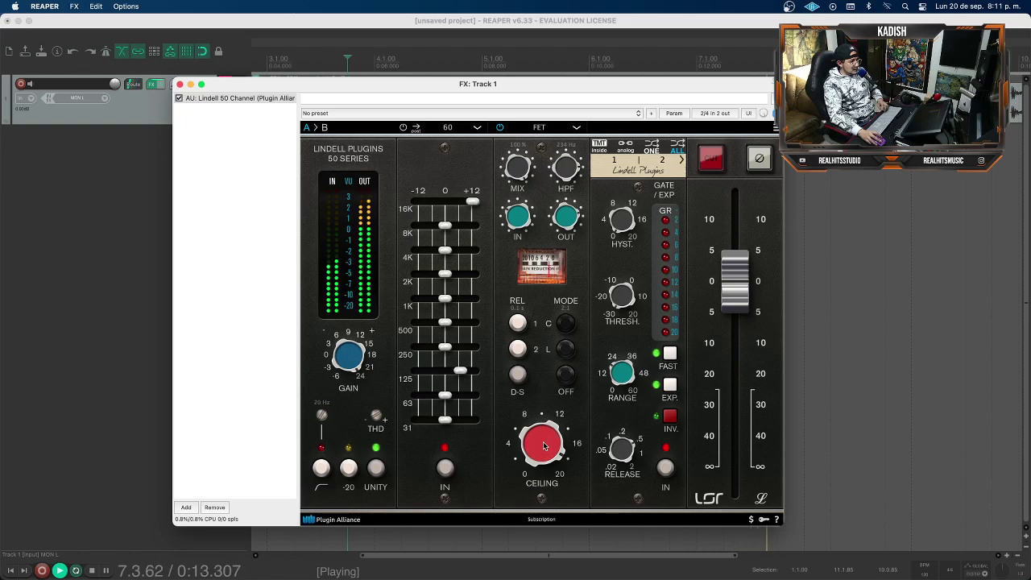
key(space)
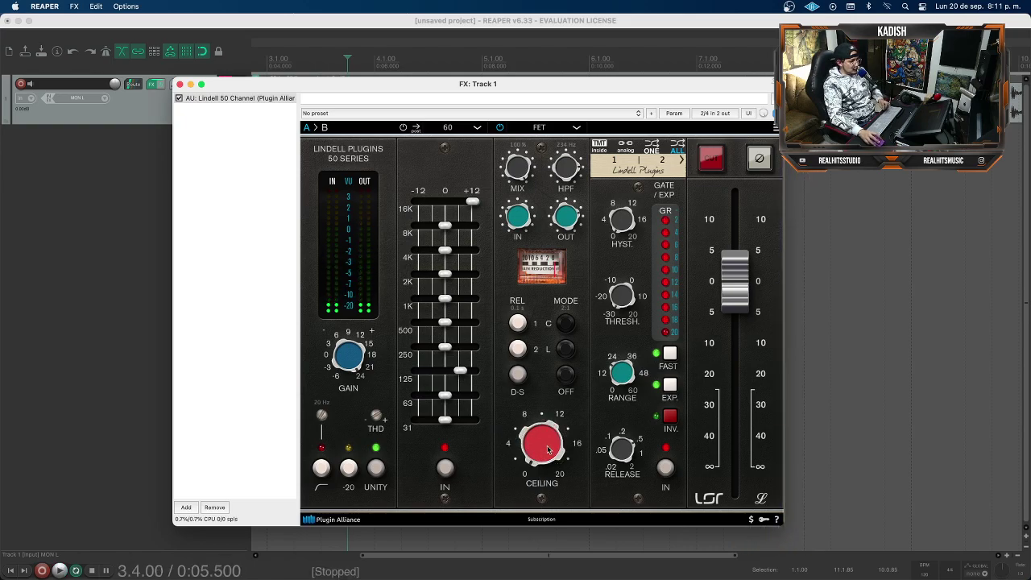
Try different REL switch combinations on the FET compressor, leaving 1, 2 and D-S all engaged
click(518, 322)
click(518, 348)
click(518, 375)
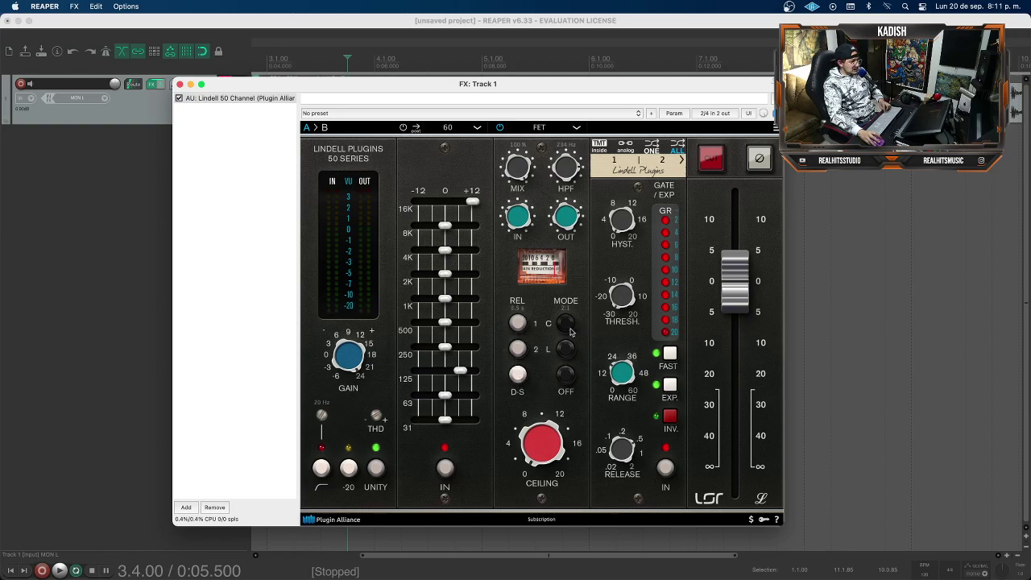
click(517, 324)
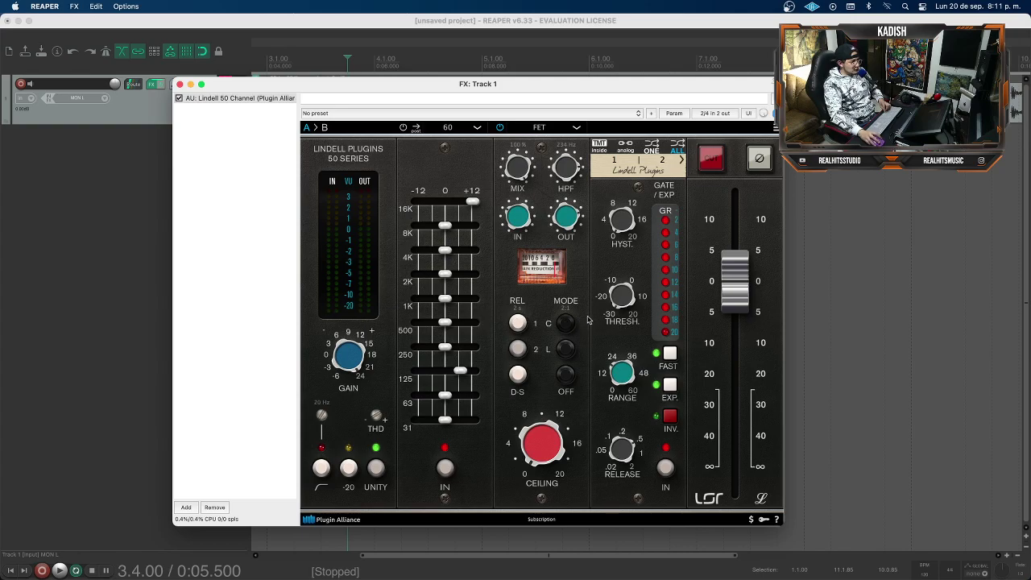
click(517, 349)
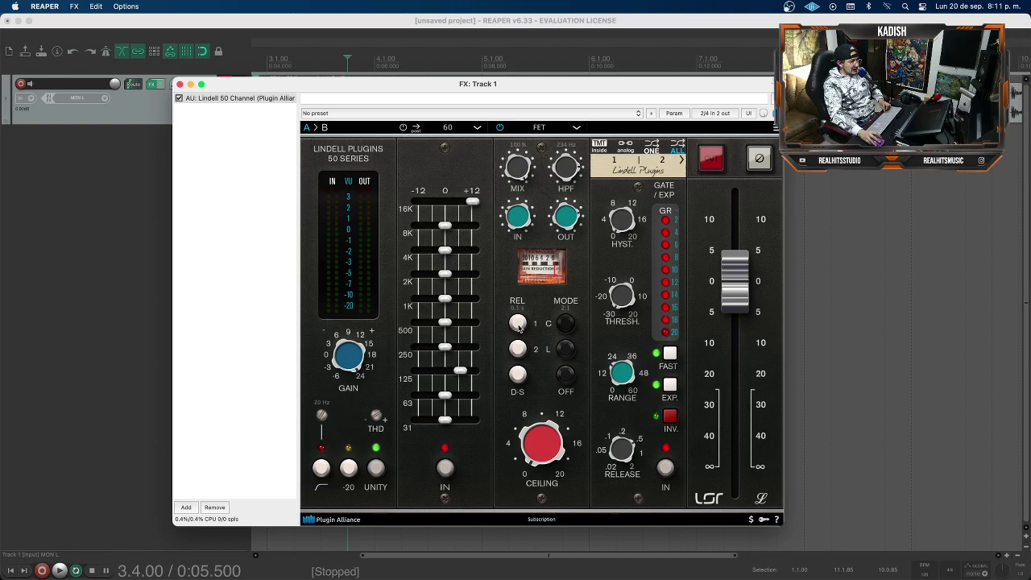
click(518, 352)
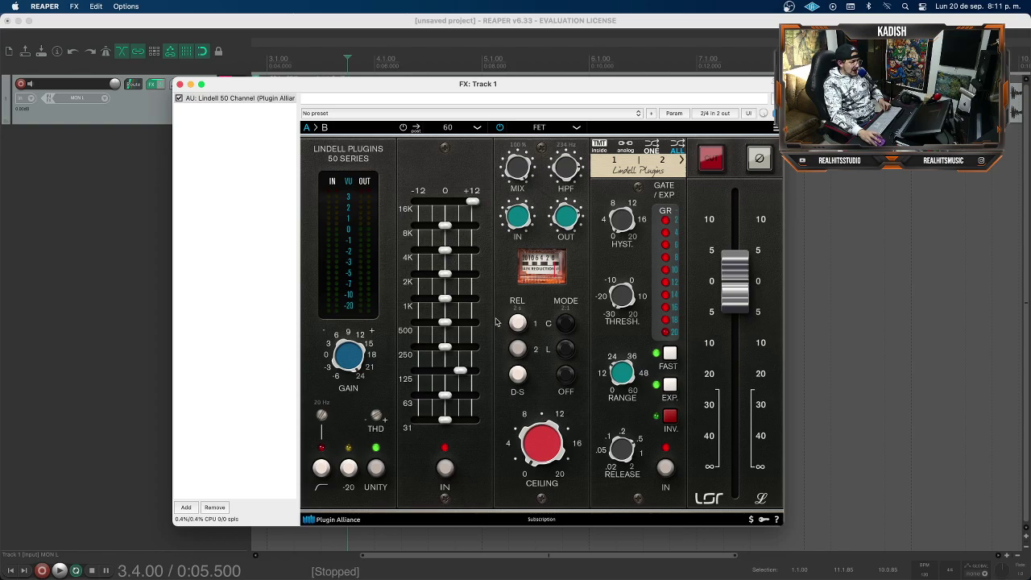
click(519, 348)
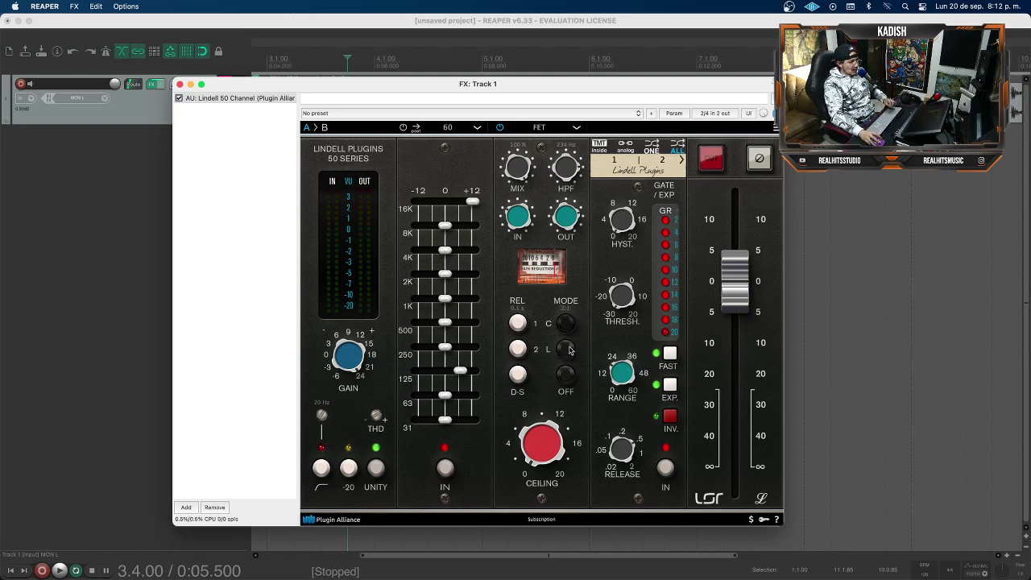
Toggle the FET compressor's D-S switch off and on, and set its MODE to OFF
click(518, 375)
click(518, 375)
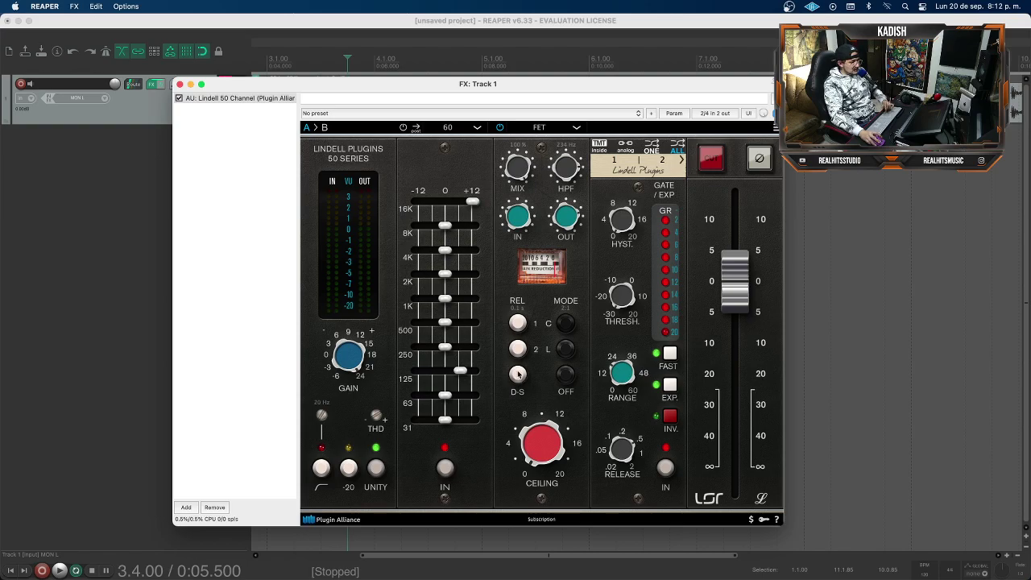
click(565, 375)
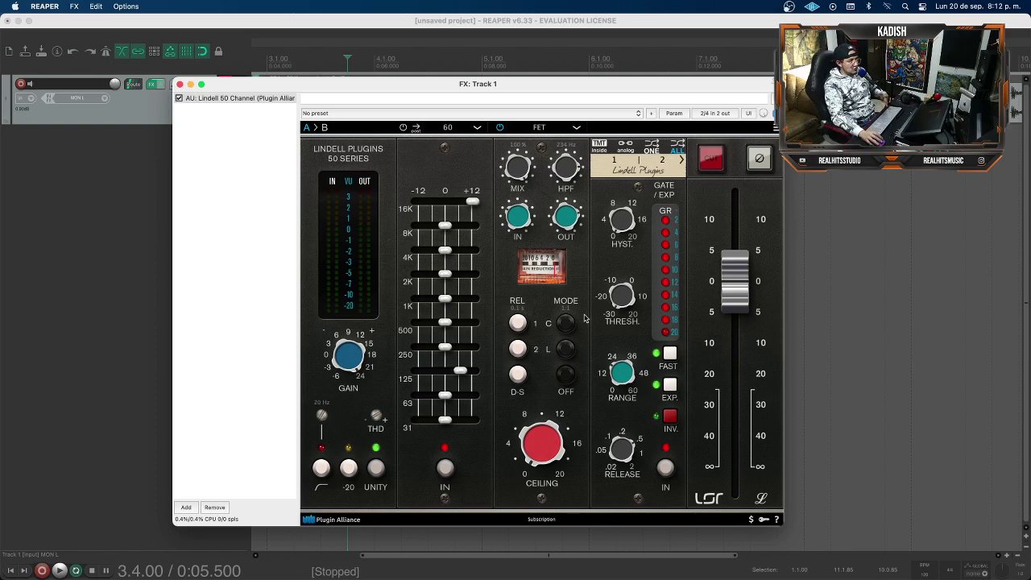
Switch the compressor model to VCA and toggle its IN switch off and back on
click(557, 127)
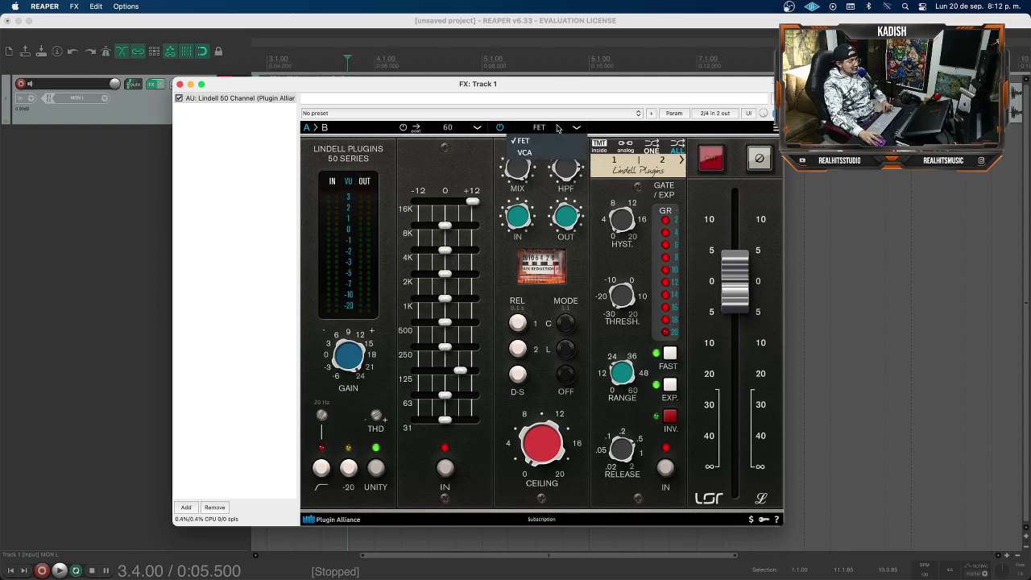
click(552, 153)
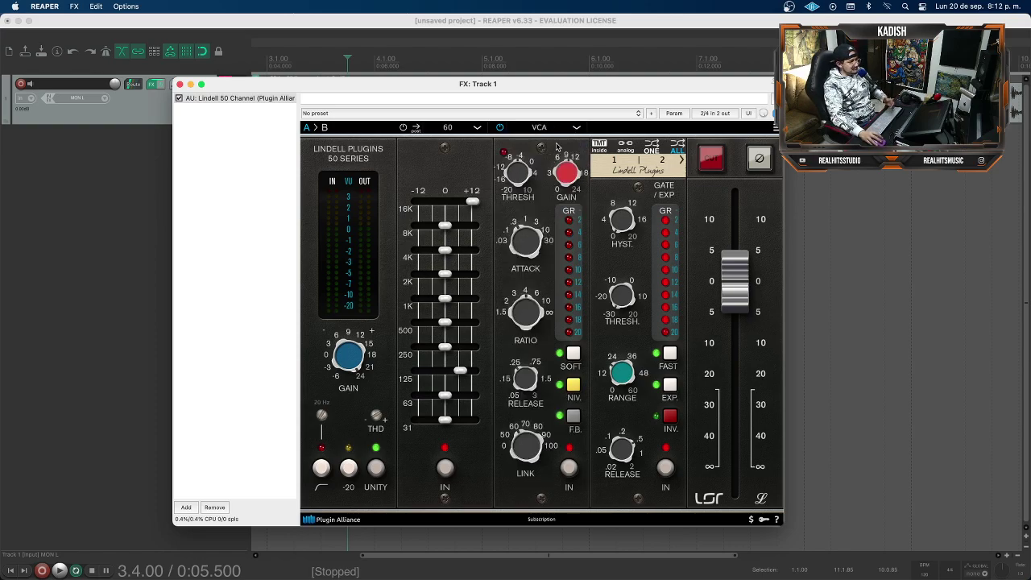
drag(519, 176, 558, 180)
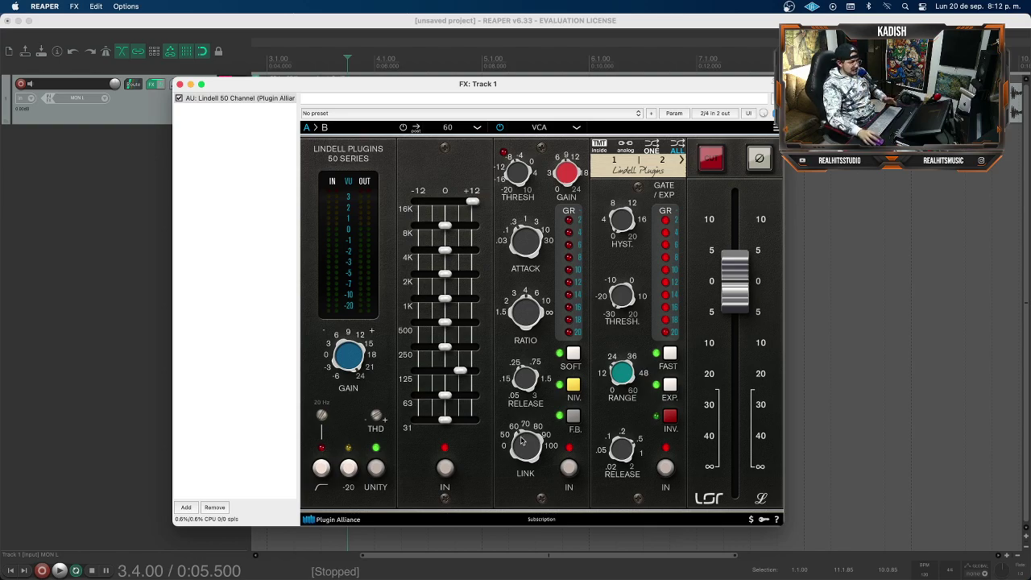
click(573, 473)
click(574, 473)
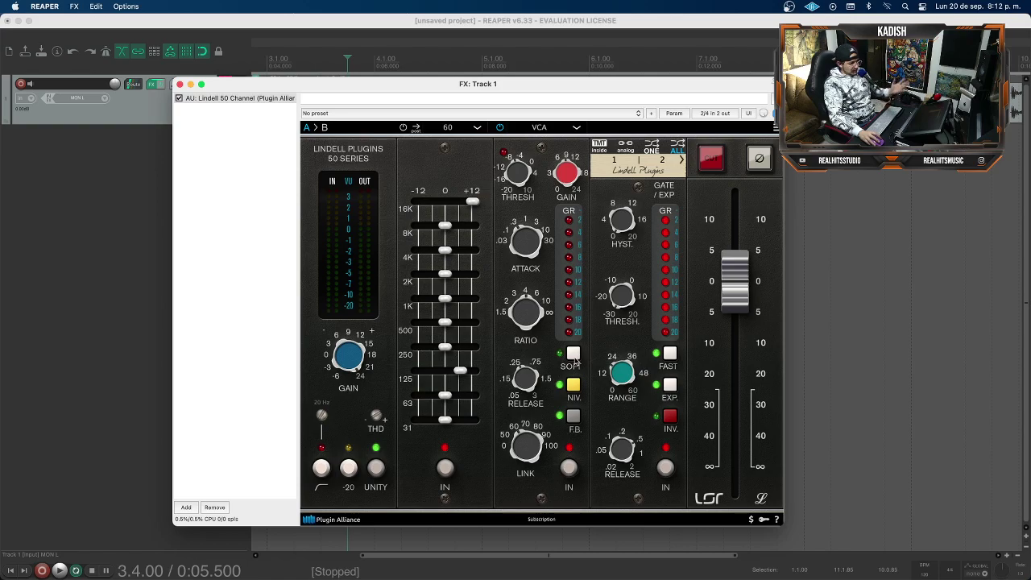
Try the VCA compressor's SOFT and NIV. switches and audition them in playback, leaving SOFT on and NIV. off
click(574, 386)
click(573, 356)
click(574, 386)
key(space)
mouse_move(528, 390)
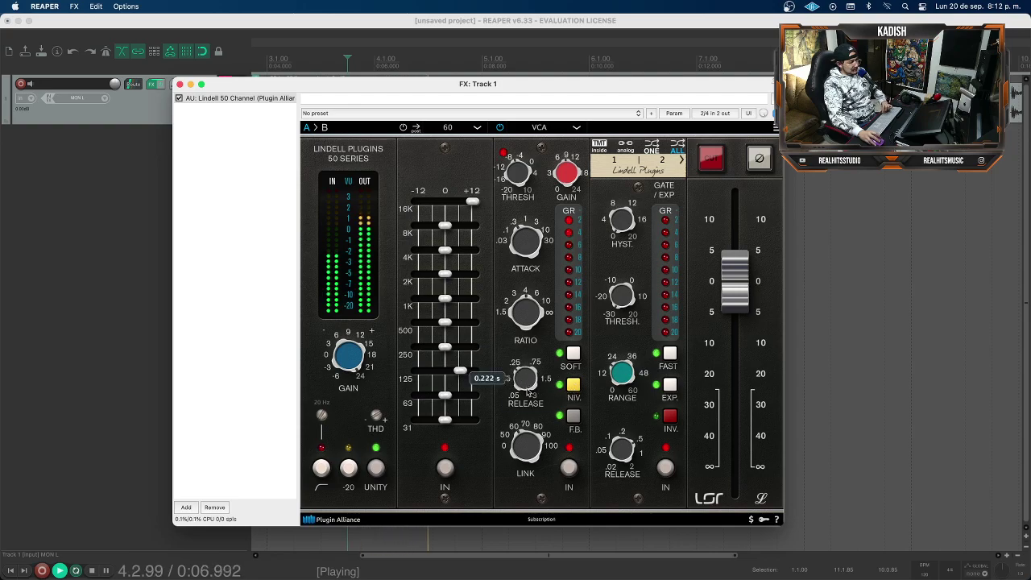
key(space)
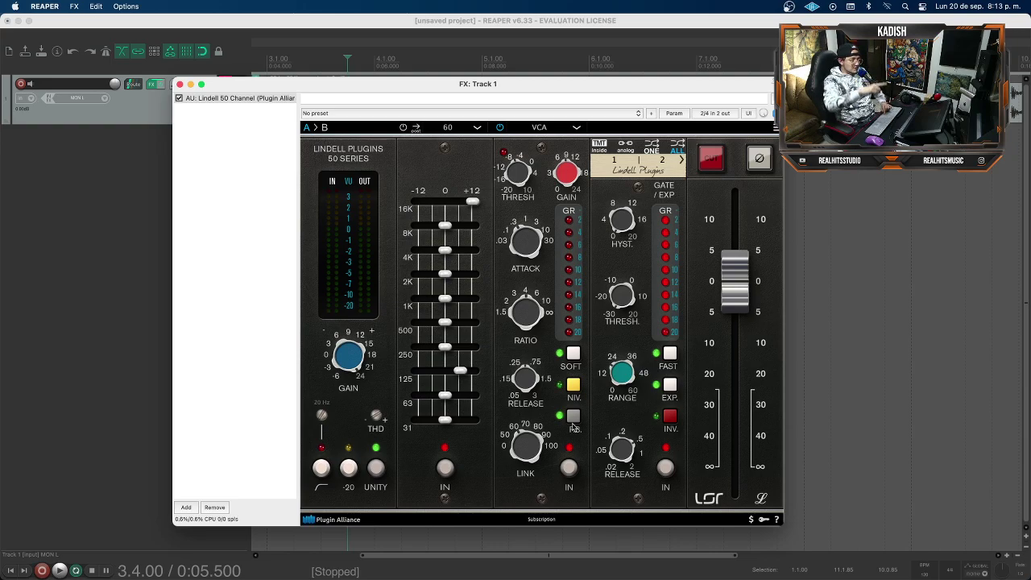
Compare playback with the VCA compressor's F.B. switch off and back on
click(574, 417)
key(space)
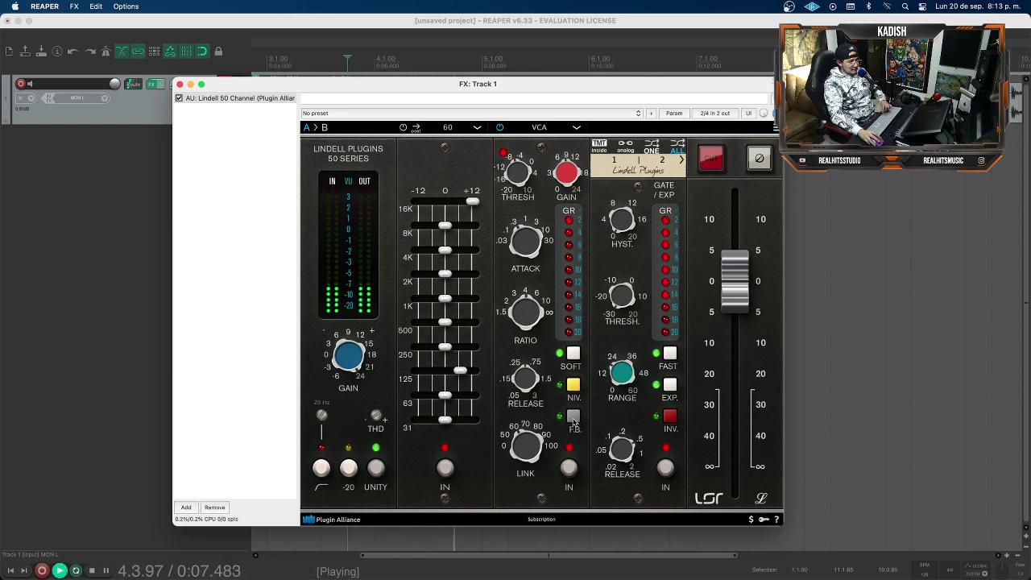
key(space)
click(574, 417)
key(space)
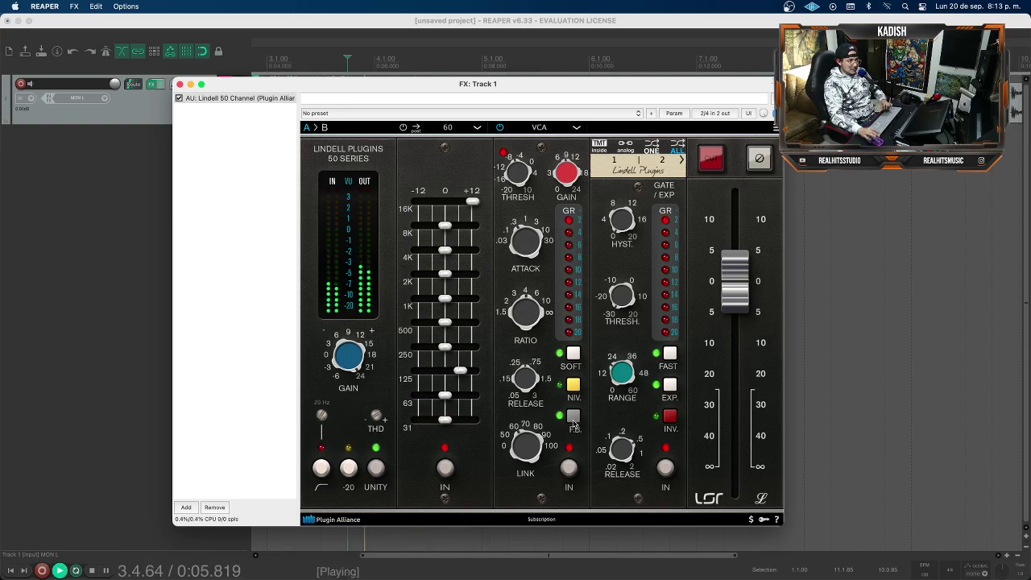
Turn on the VCA compressor's NIV. switch and audition it in playback
key(space)
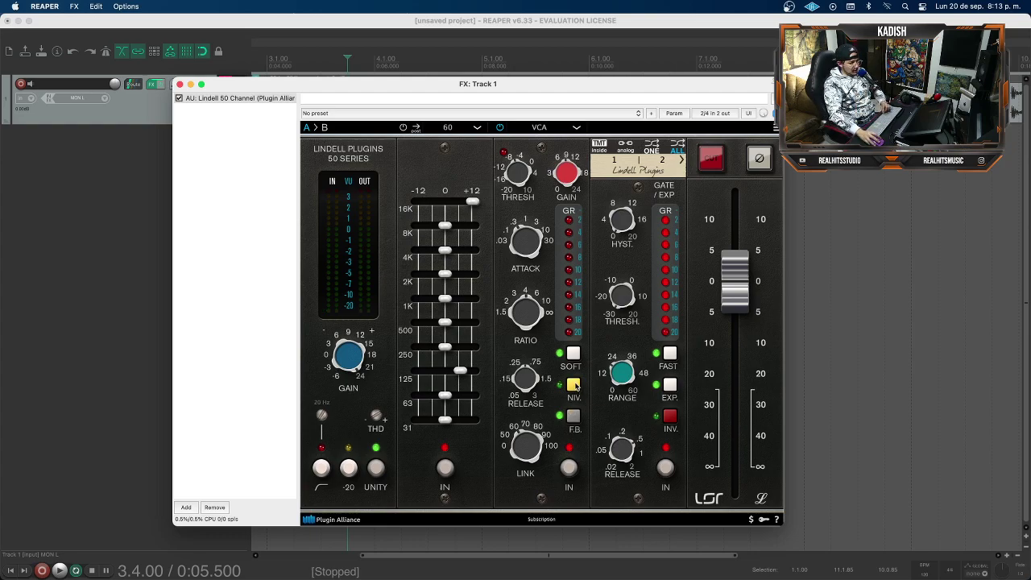
key(space)
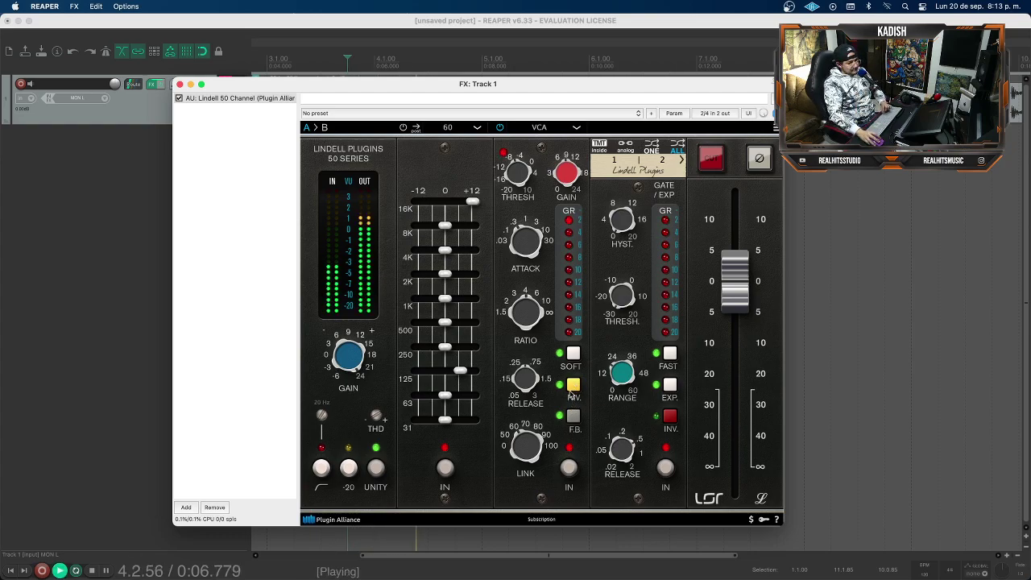
key(space)
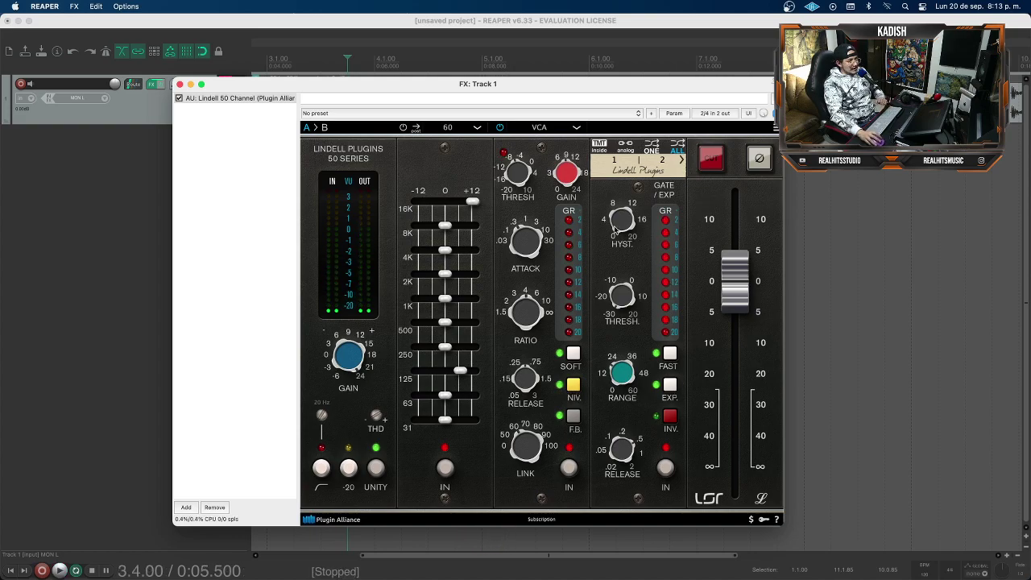
Demonstrate the gate/expander's HYST., THRESH., RANGE and RELEASE knobs while auditioning the track
mouse_move(627, 229)
mouse_down()
mouse_move(623, 211)
mouse_move(626, 235)
mouse_up()
mouse_move(618, 305)
mouse_down()
mouse_move(616, 280)
mouse_move(616, 306)
mouse_move(631, 268)
mouse_move(627, 312)
mouse_up()
key(space)
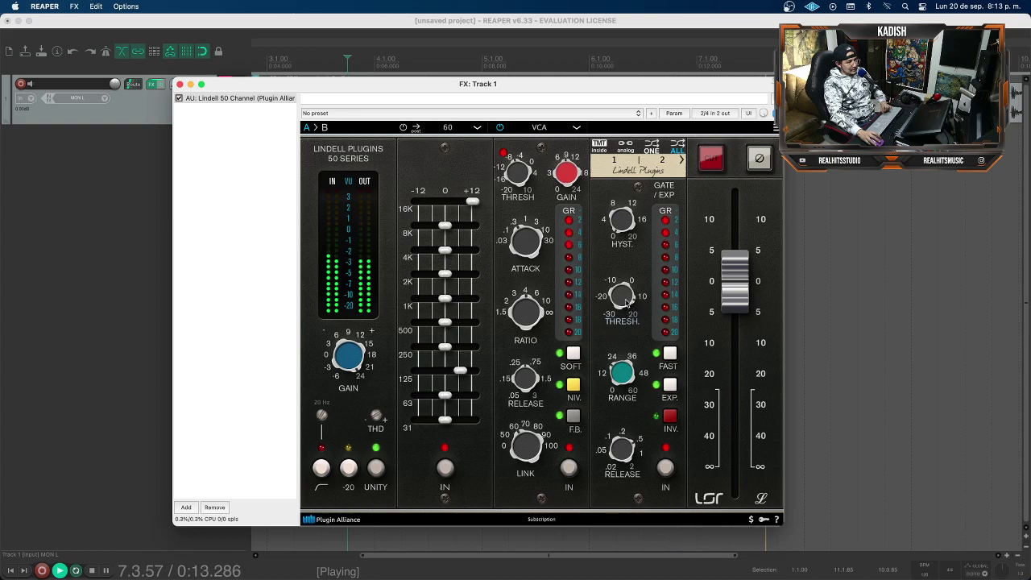
mouse_move(620, 376)
mouse_down()
mouse_move(620, 389)
mouse_move(624, 372)
mouse_up()
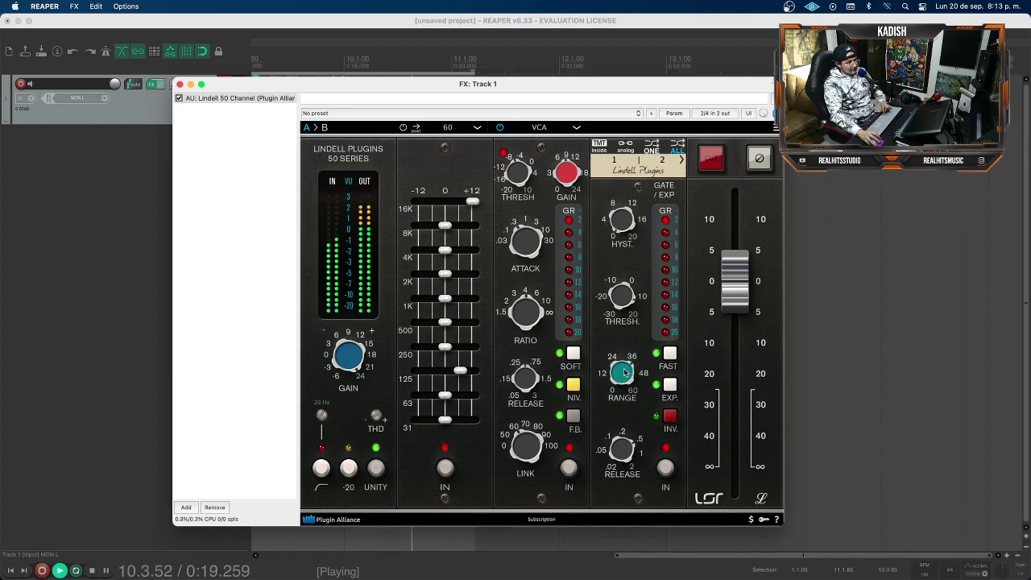
drag(625, 454, 627, 472)
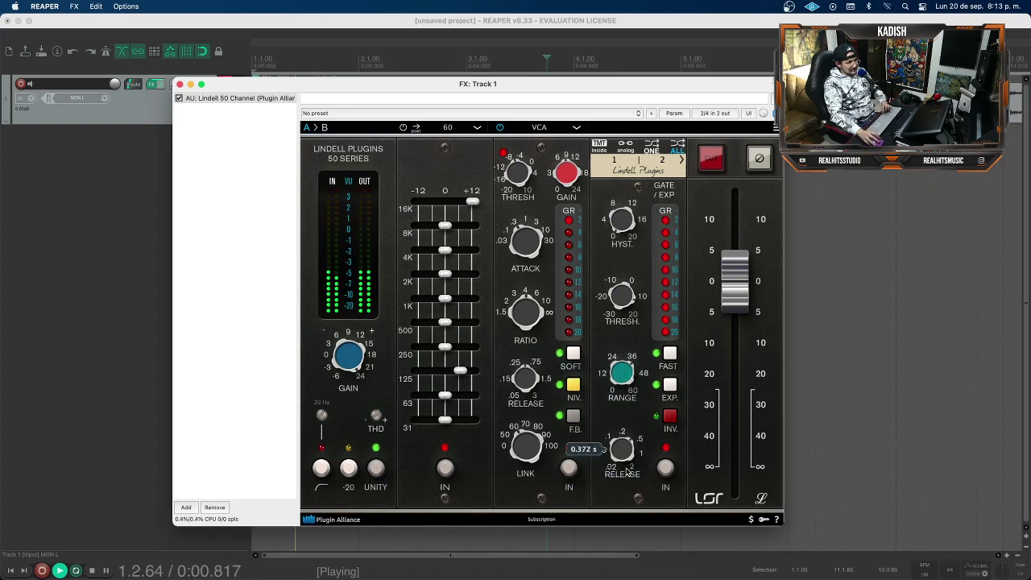
key(space)
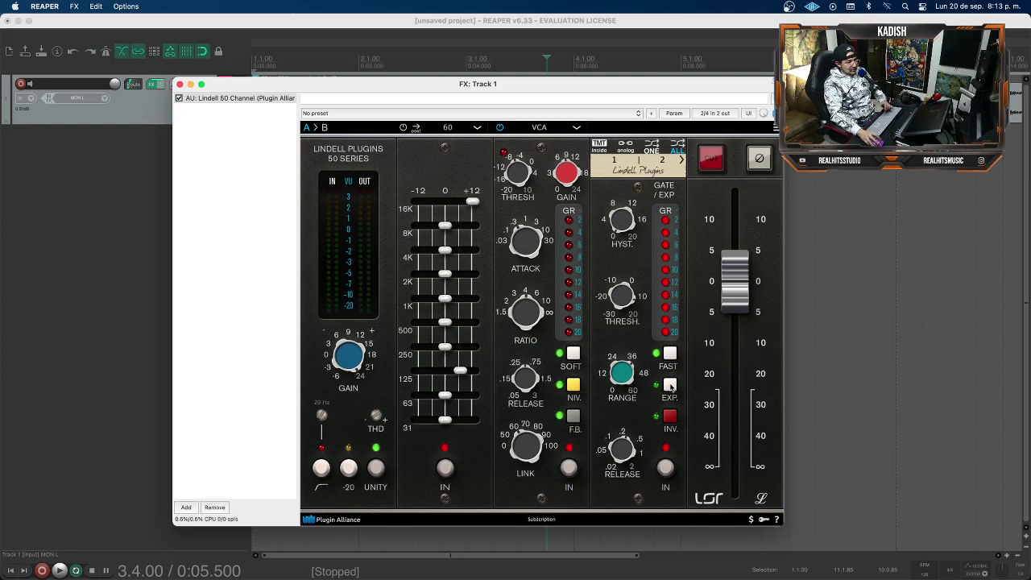
Toggle the gate/expander's EXP. switch, leaving it off, audition the result, and try the INV. switch
click(670, 385)
click(669, 385)
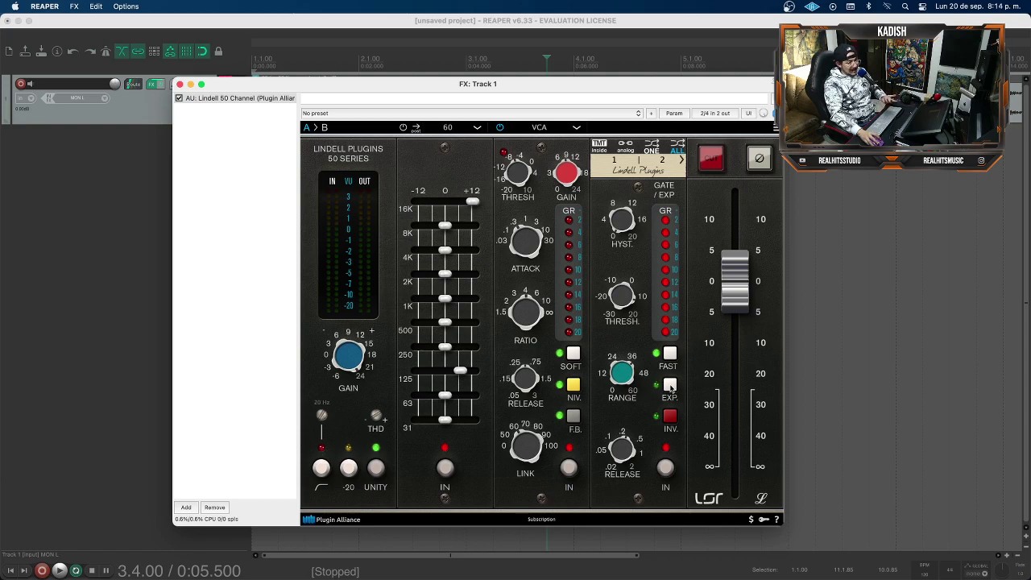
key(space)
key(space)
click(667, 418)
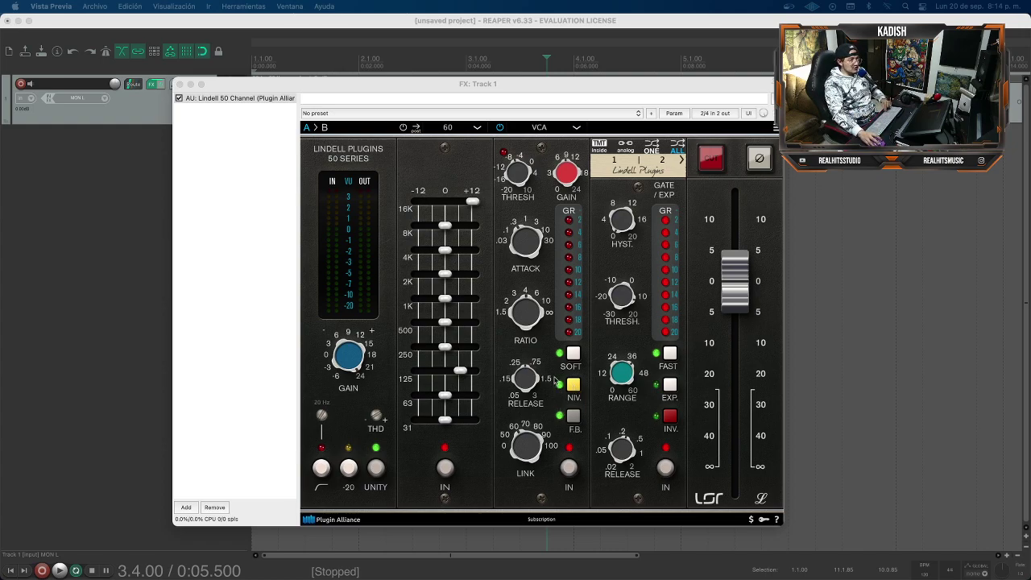
Switch the compressor model to FET and back to VCA, leaving NIV. on
click(554, 129)
click(545, 141)
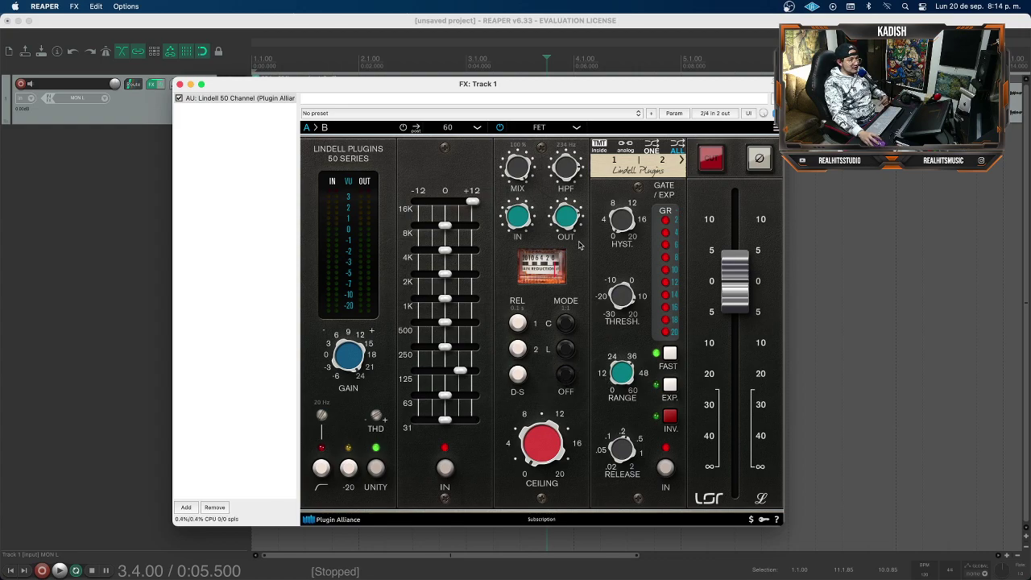
click(561, 129)
click(545, 159)
click(571, 389)
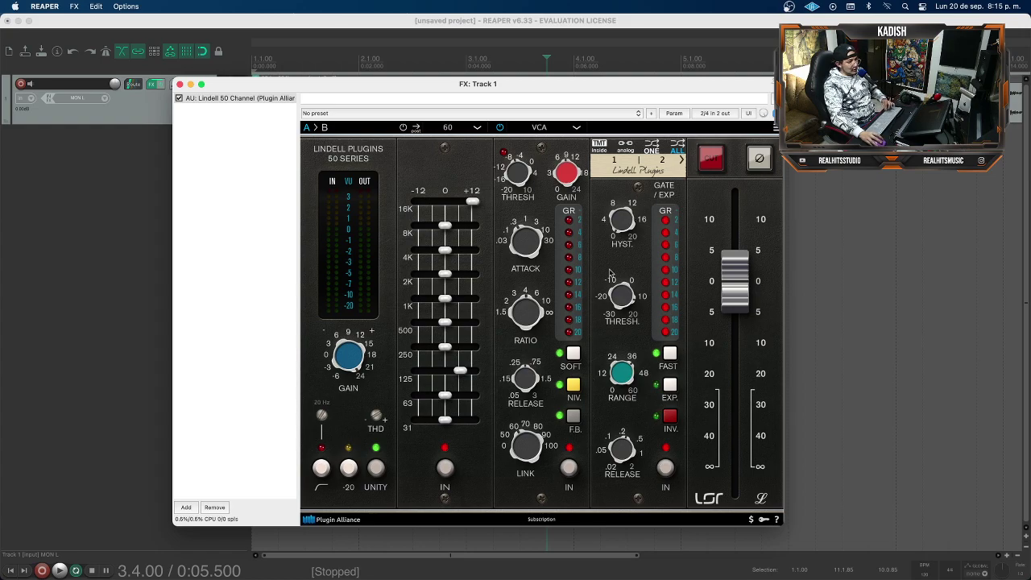
Go over the gate/expander's HYST. and THRESH. knobs and audition the gate in playback
mouse_move(615, 230)
mouse_down()
mouse_move(617, 206)
mouse_move(624, 213)
mouse_up()
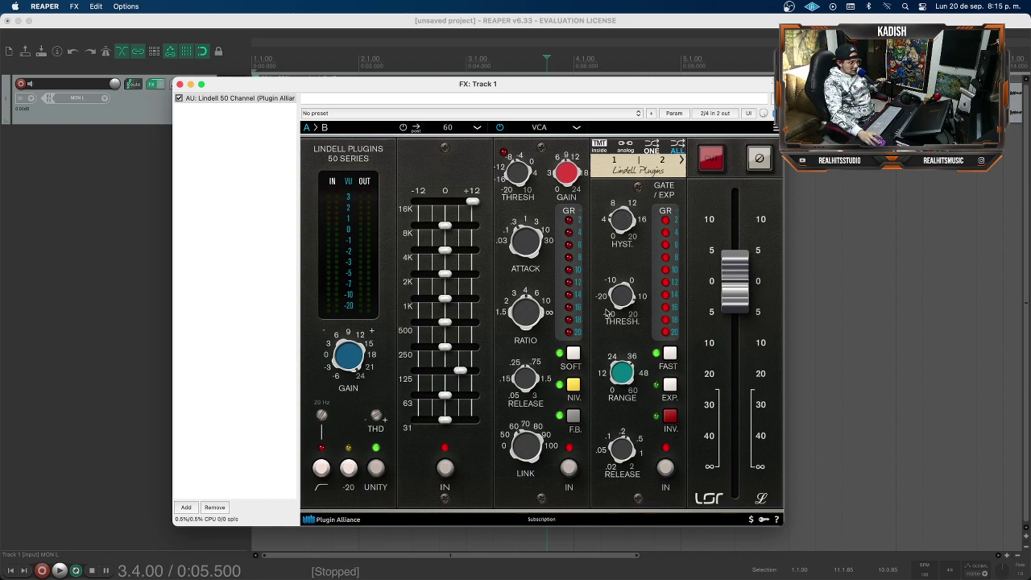
drag(619, 299, 619, 316)
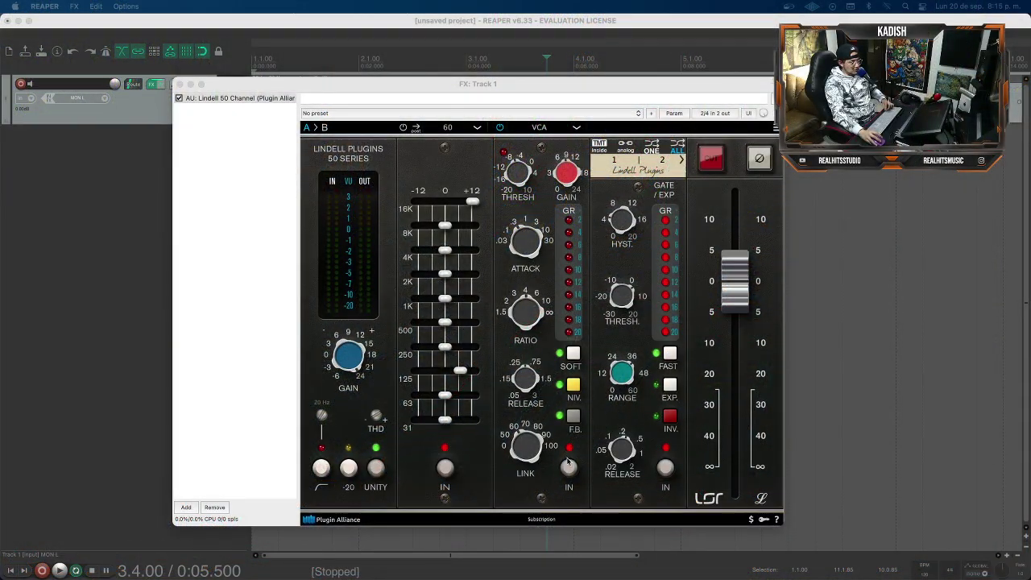
key(space)
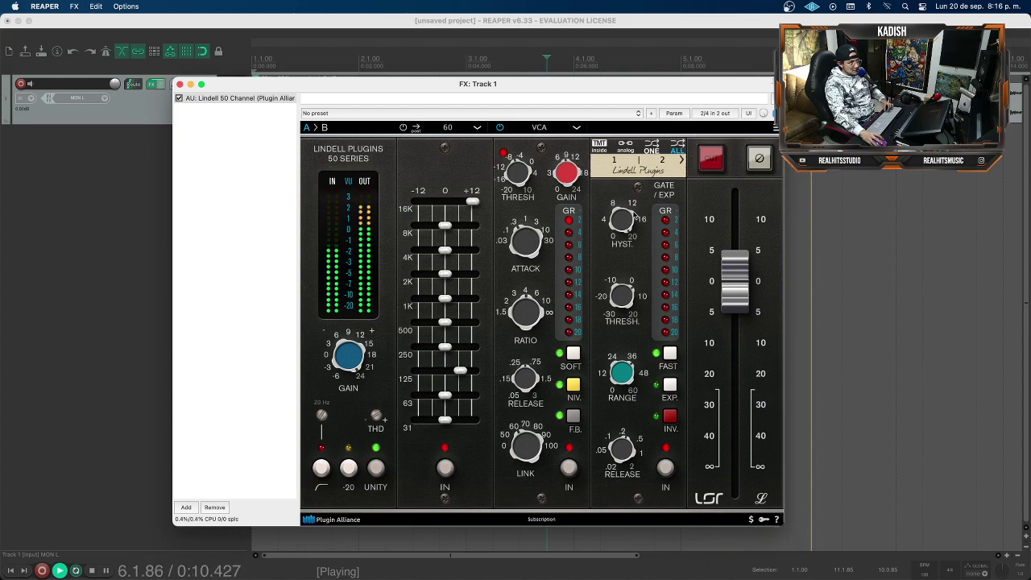
key(space)
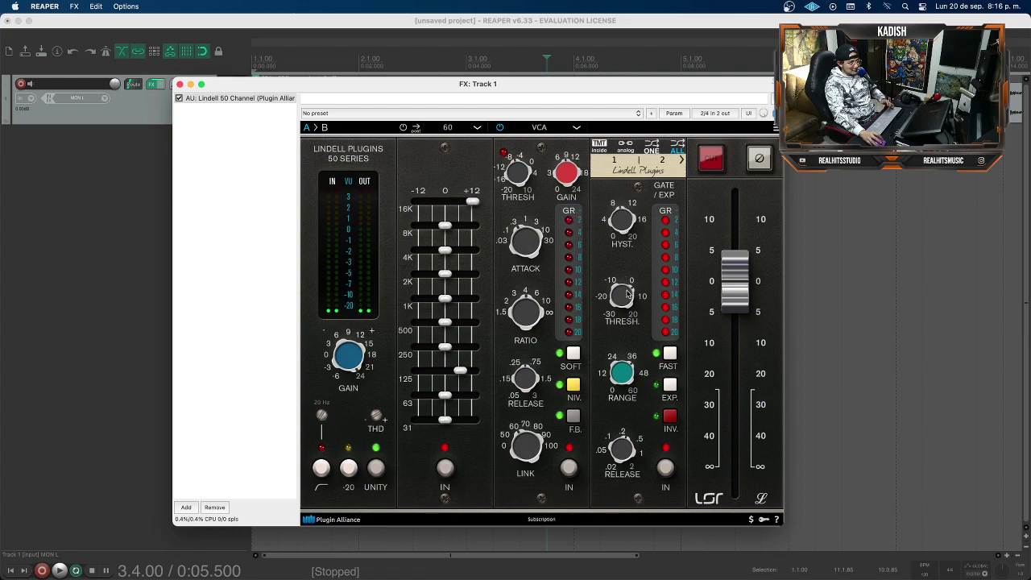
key(space)
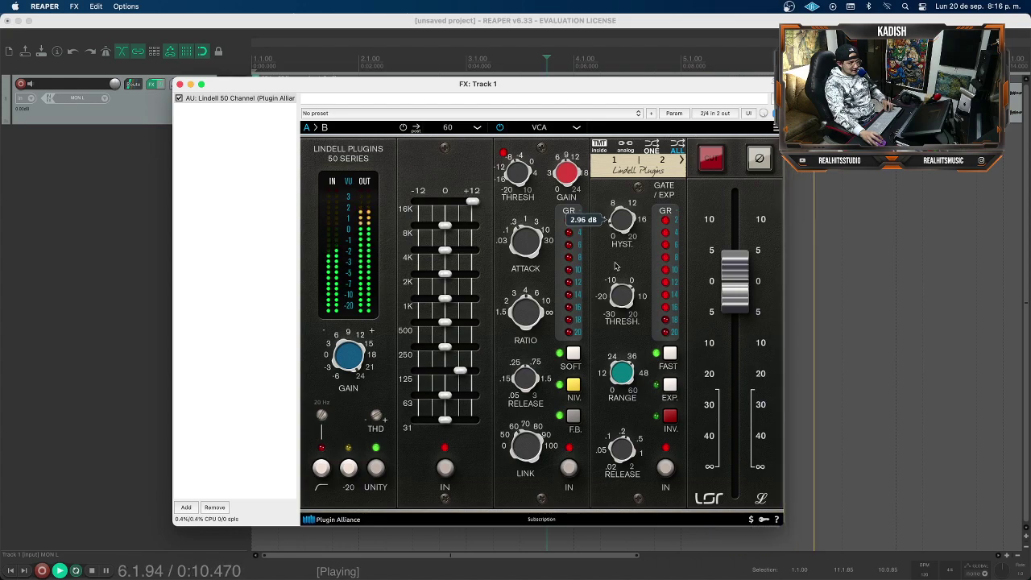
key(space)
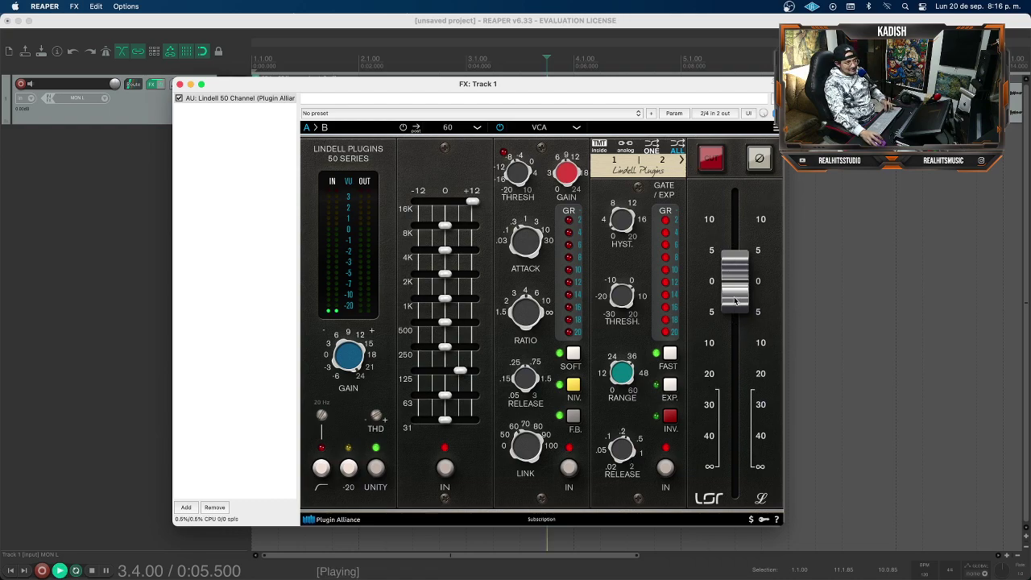
Lower the channel fader to between 0 and -5 dB and toggle CUT on and off during playback
scroll(734, 301, up, 5)
mouse_move(734, 302)
mouse_down()
mouse_move(740, 392)
mouse_move(745, 319)
mouse_up()
click(708, 163)
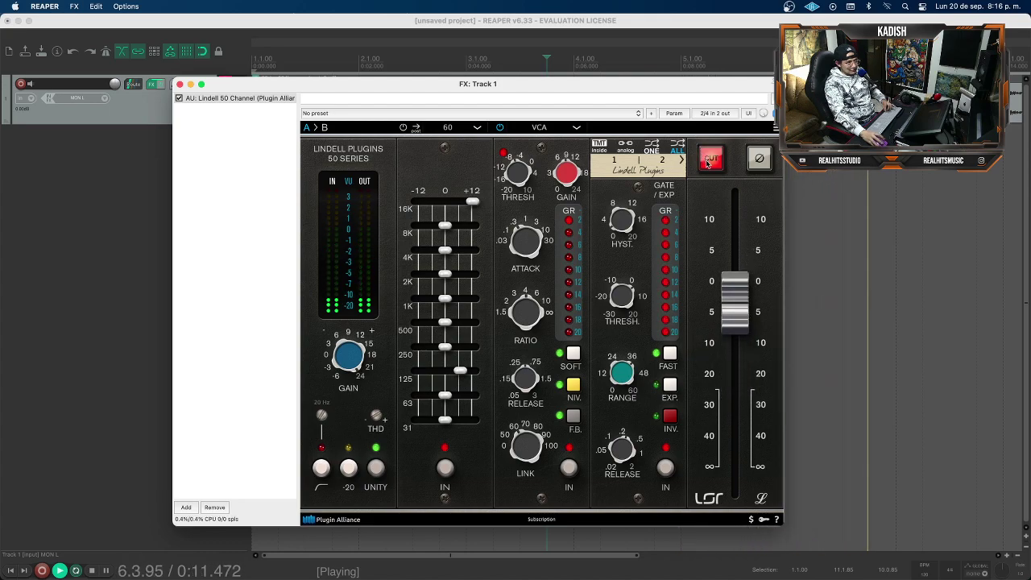
click(707, 164)
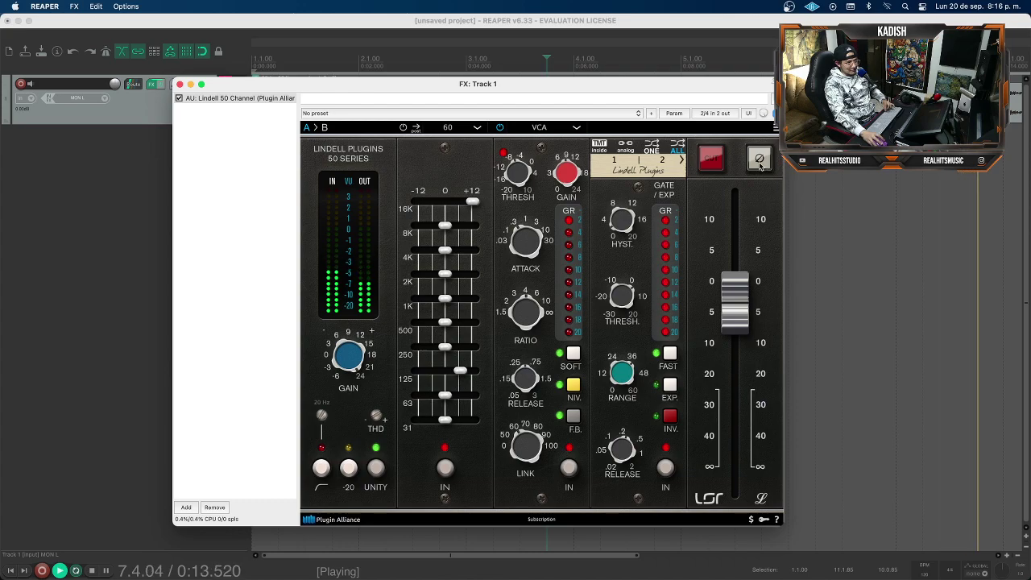
key(space)
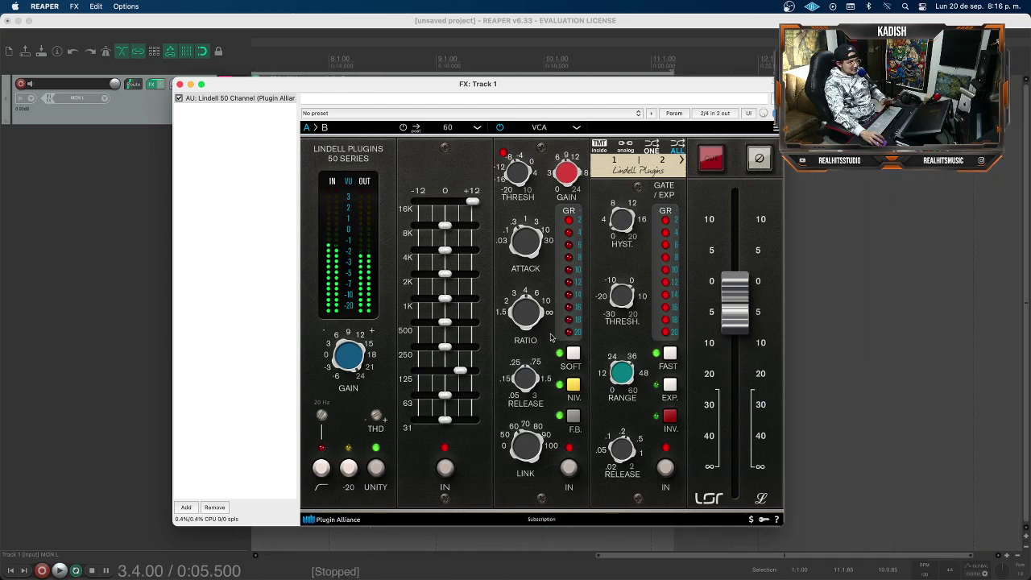